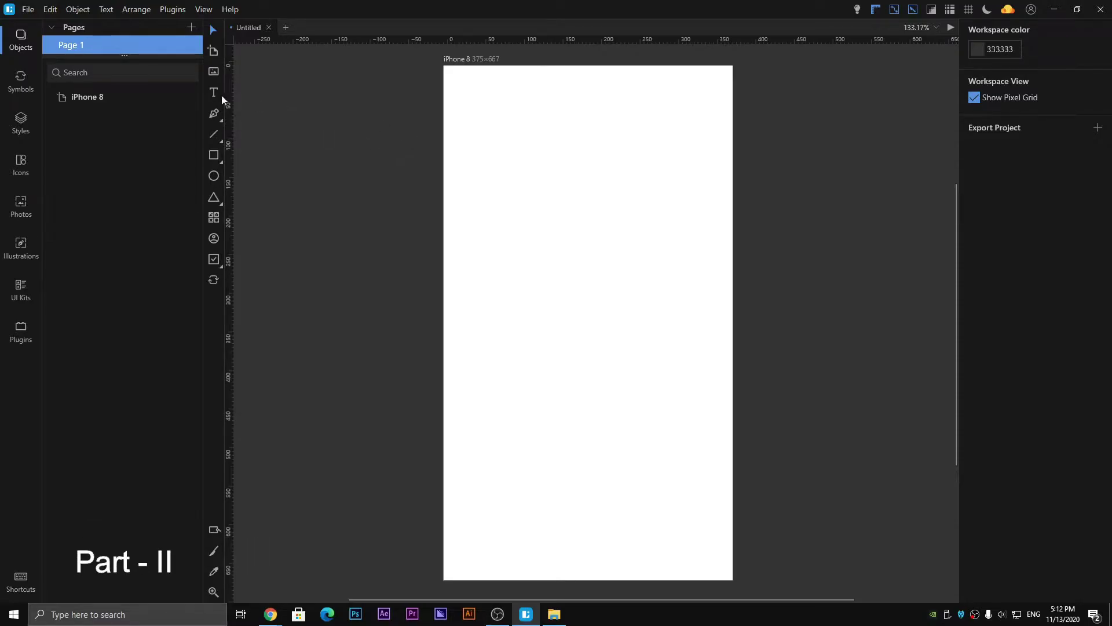
# Step: Collapse and reopen the layers panel, draw a rectangle, and hide then show it
pyautogui.click(13, 50)
pyautogui.click(11, 51)
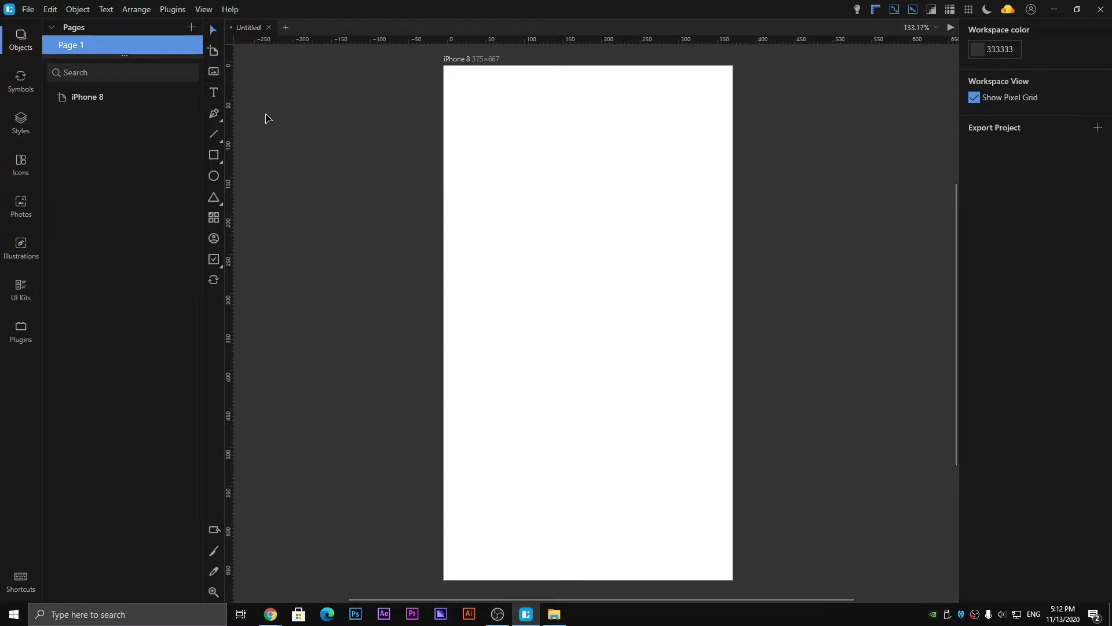
pyautogui.click(213, 155)
pyautogui.moveTo(472, 155); pyautogui.dragTo(657, 304)
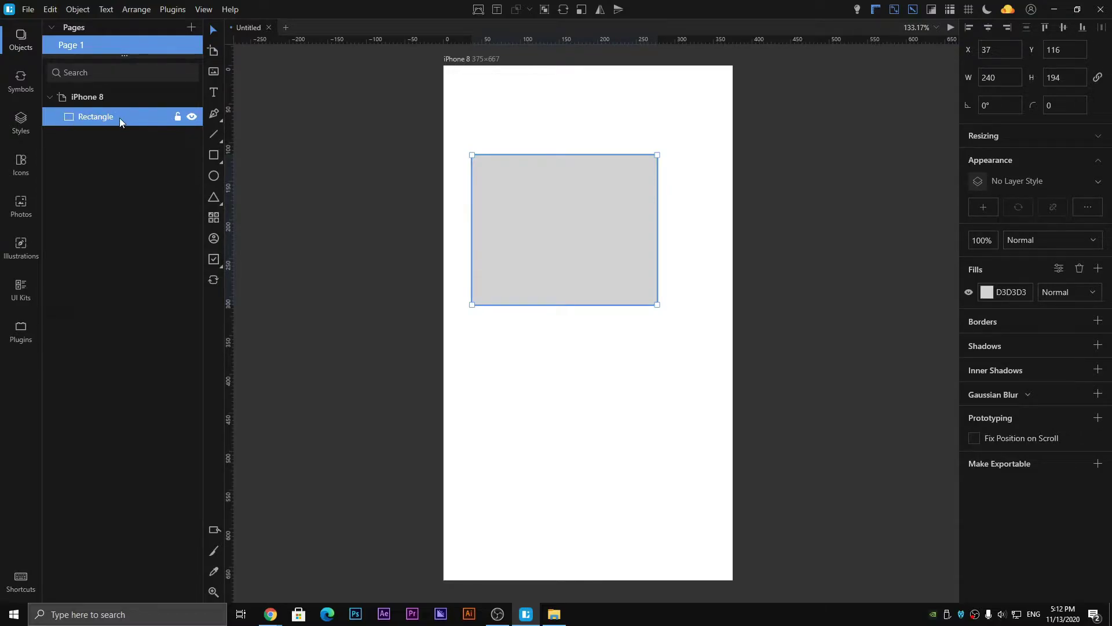
pyautogui.click(190, 117)
pyautogui.click(190, 117)
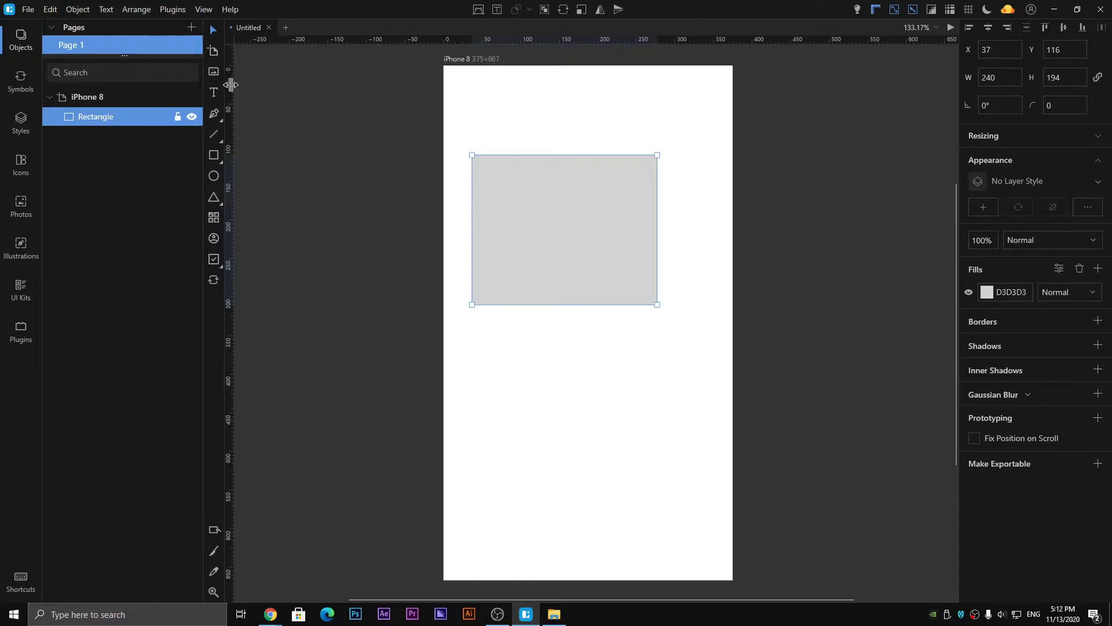
# Step: Add an ellipse and a slanted line over the rectangle, then delete all three shapes
pyautogui.click(214, 175)
pyautogui.moveTo(473, 93); pyautogui.dragTo(633, 232)
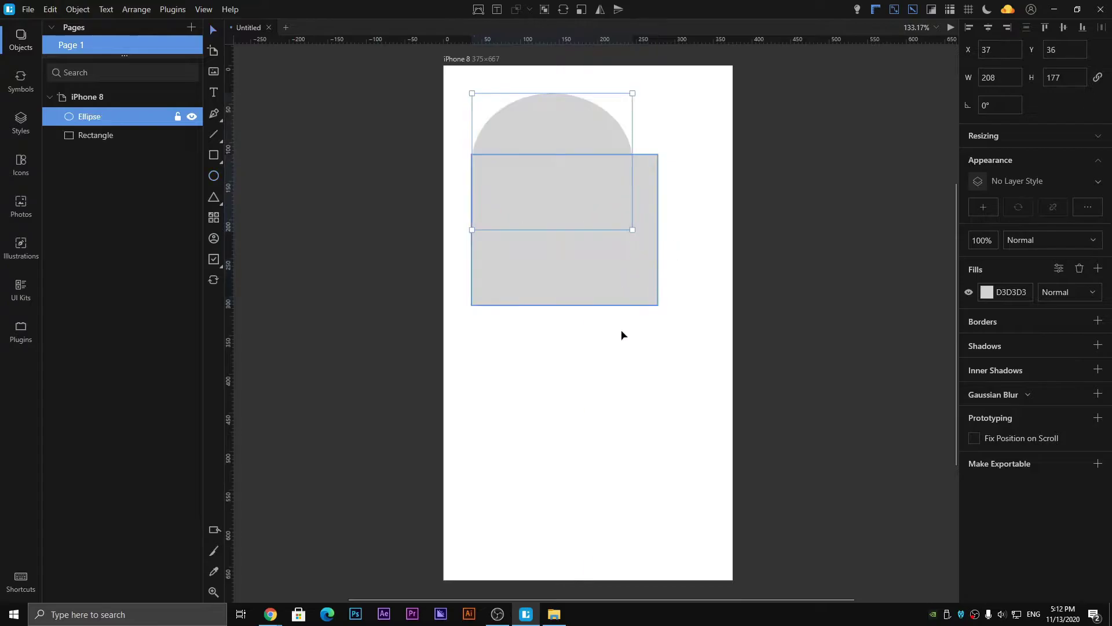
pyautogui.moveTo(657, 402)
pyautogui.mouseDown()
pyautogui.moveTo(549, 312)
pyautogui.moveTo(509, 375)
pyautogui.moveTo(700, 355)
pyautogui.mouseUp()
pyautogui.click(510, 375)
pyautogui.click(554, 278)
pyautogui.click(224, 134)
pyautogui.click(603, 382)
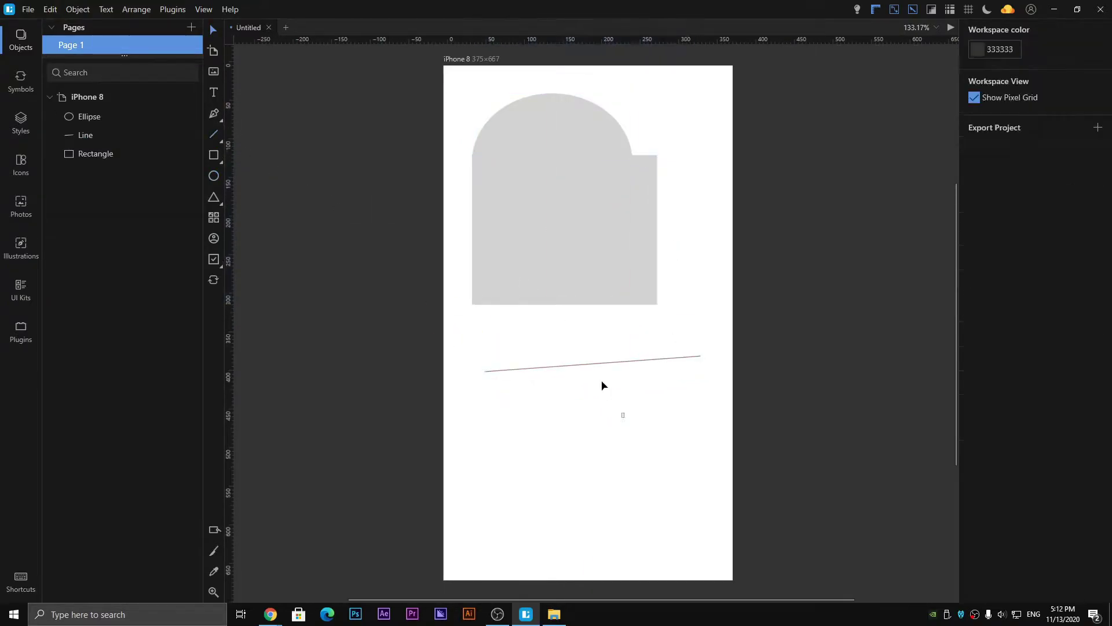
pyautogui.click(594, 363)
pyautogui.moveTo(626, 377); pyautogui.dragTo(517, 118)
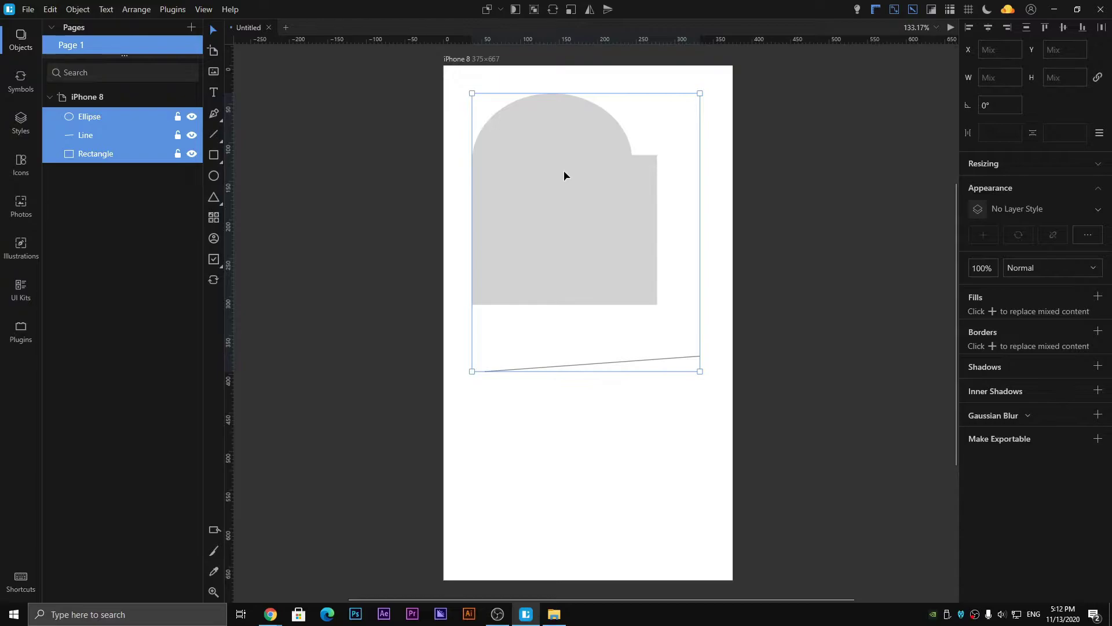
pyautogui.press('Delete')
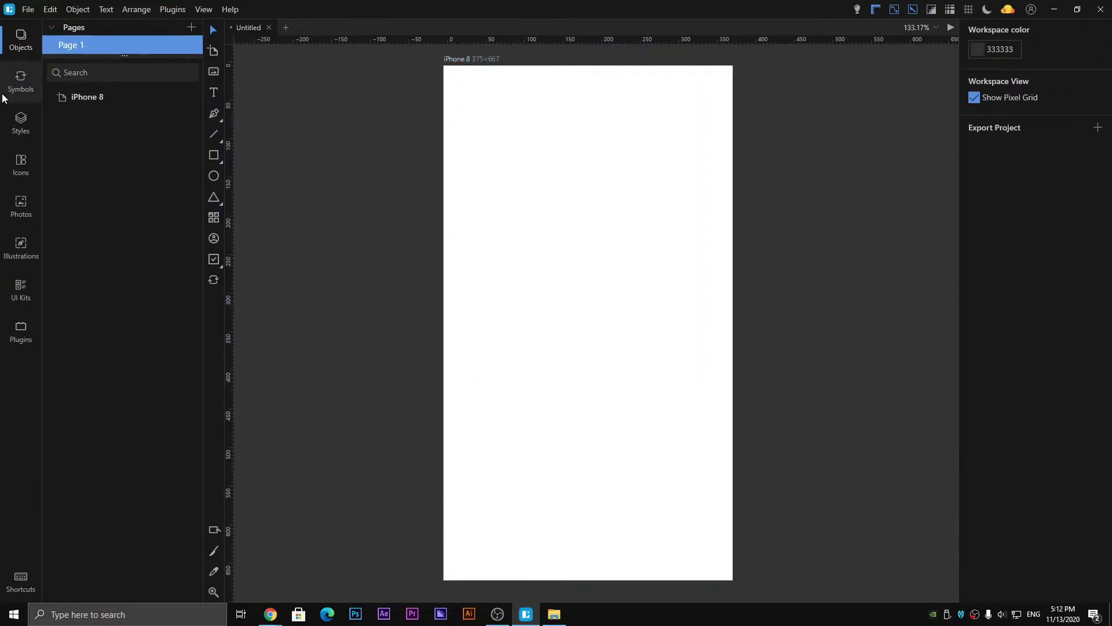
# Step: Browse the Symbols and Styles libraries, draw a grey 202×174 rectangle, and show the Icons library
pyautogui.click(21, 81)
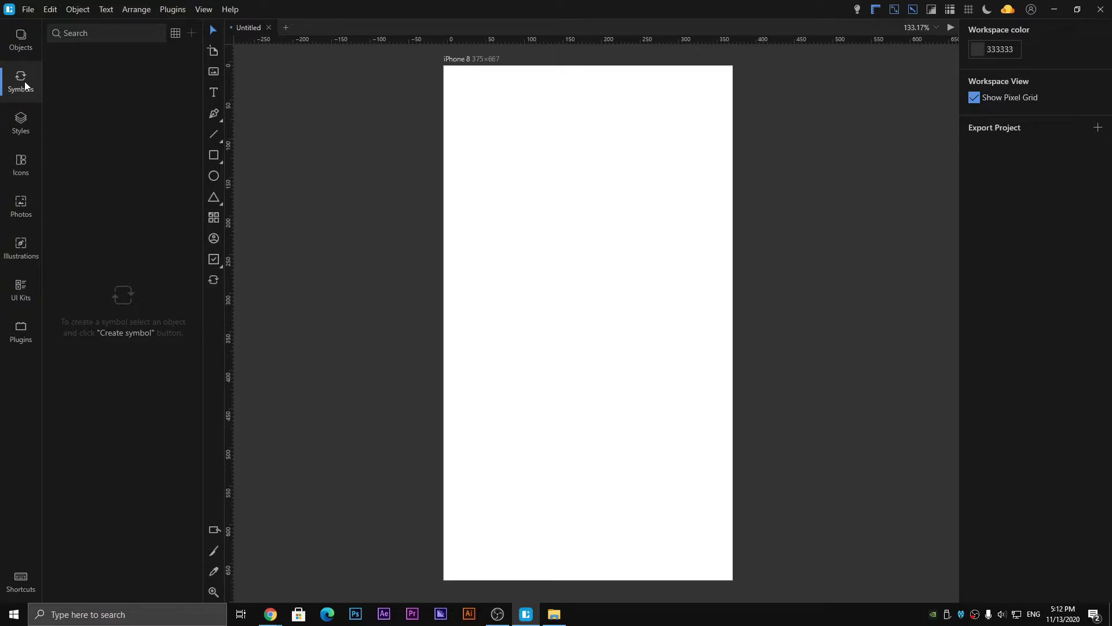
pyautogui.click(18, 119)
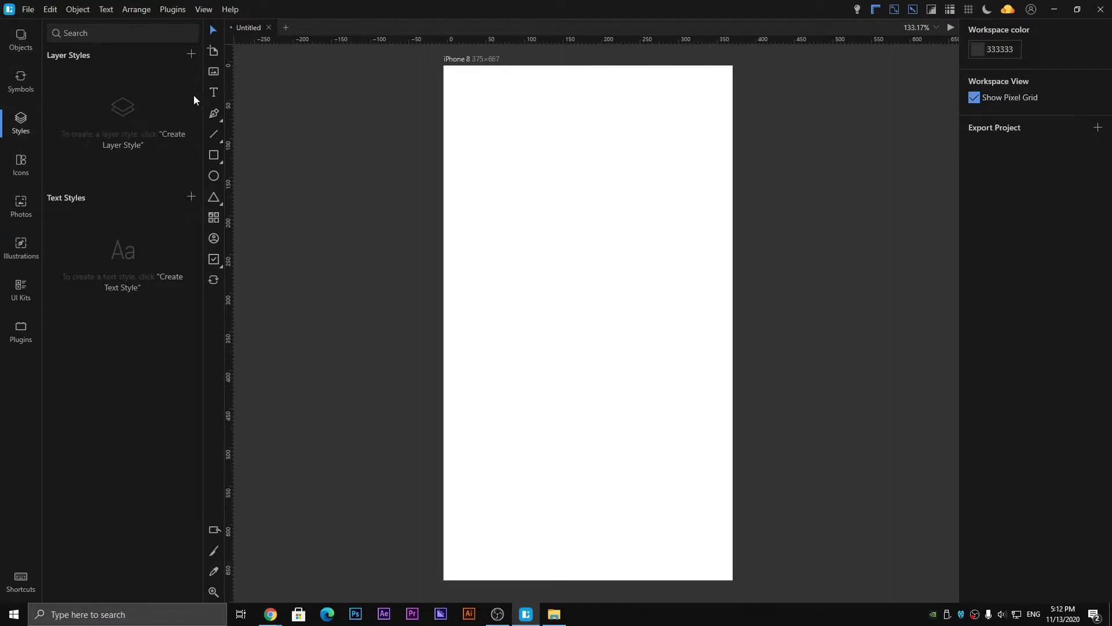
pyautogui.click(215, 154)
pyautogui.moveTo(518, 174); pyautogui.dragTo(673, 308)
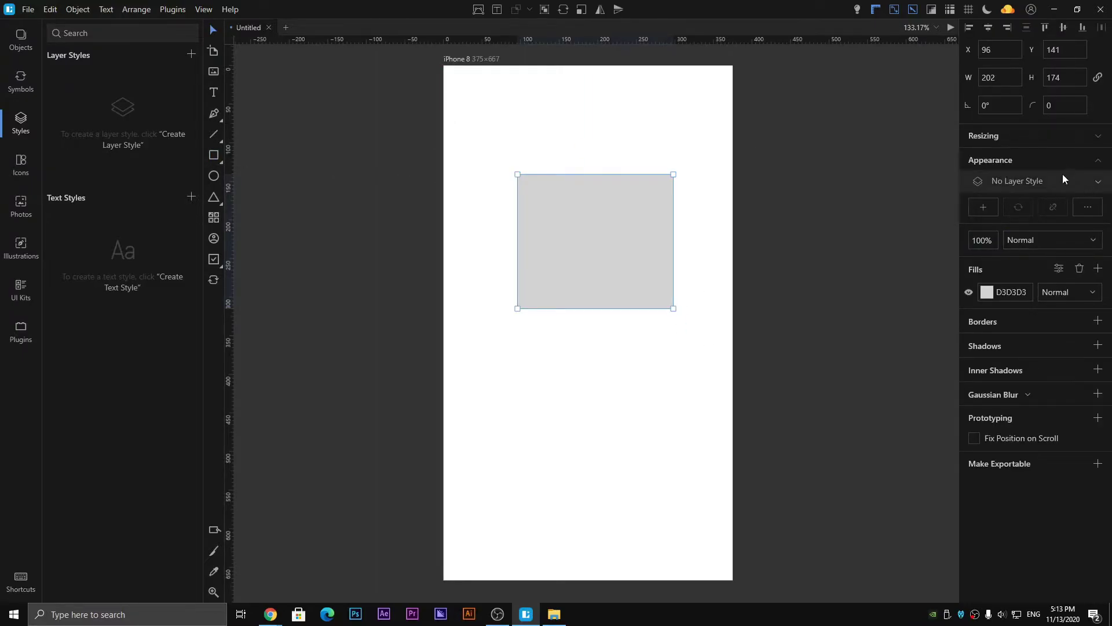
pyautogui.click(26, 172)
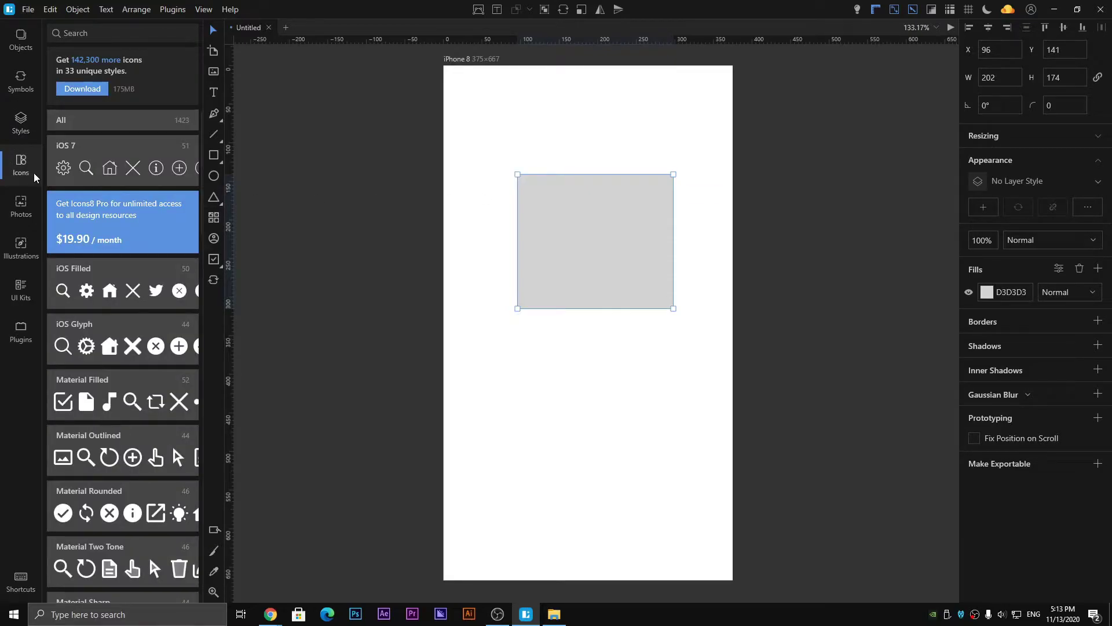
# Step: Place the house icon below the rectangle, then an icon from the iOS Filled set
pyautogui.click(219, 224)
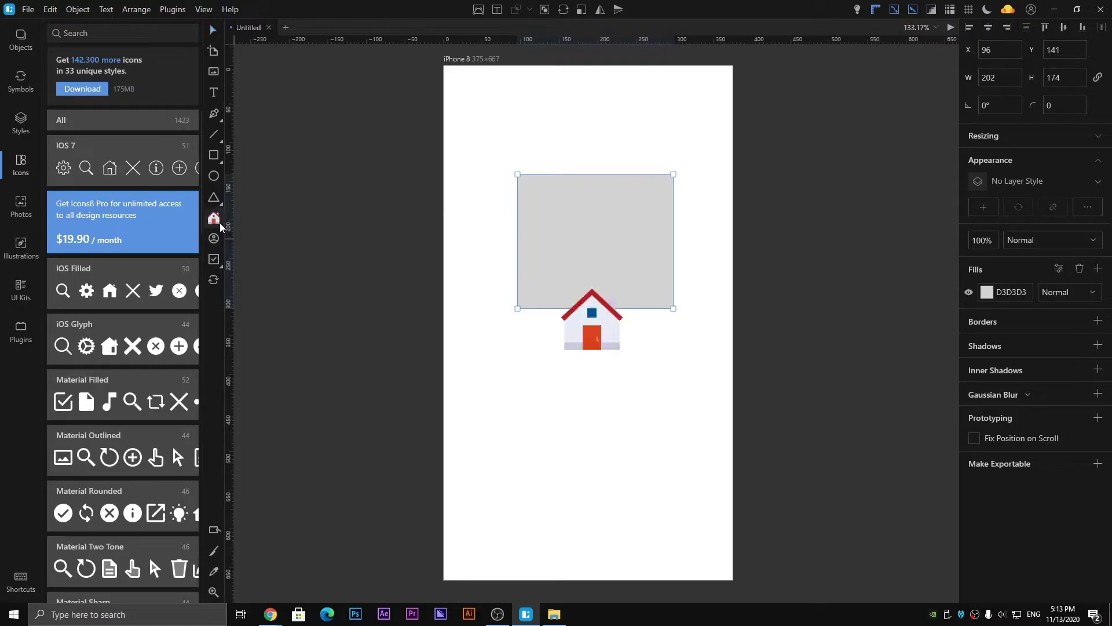
pyautogui.click(562, 381)
pyautogui.click(110, 292)
pyautogui.click(95, 291)
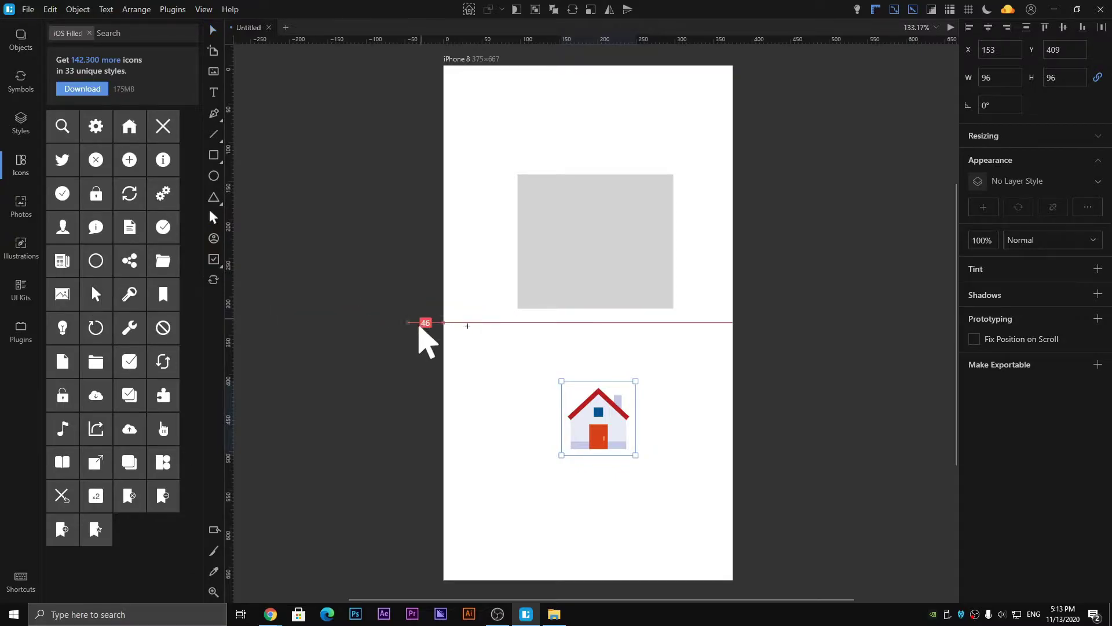
pyautogui.click(535, 350)
# Step: Place the refresh icon and a person icon inside the grey rectangle
pyautogui.click(170, 367)
pyautogui.click(535, 254)
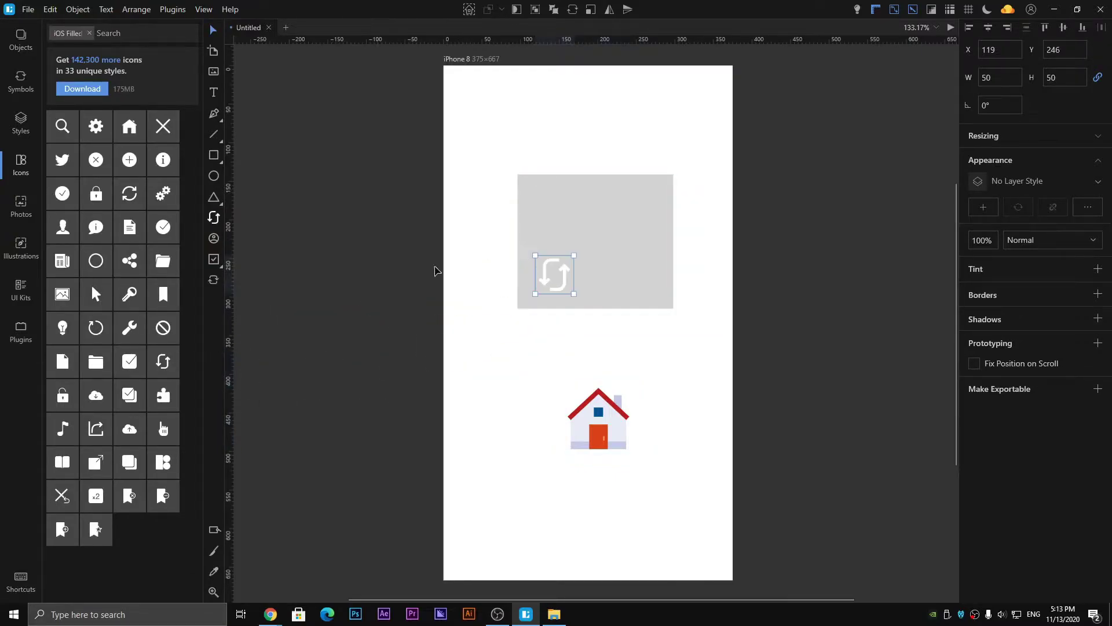
pyautogui.click(62, 227)
pyautogui.click(595, 211)
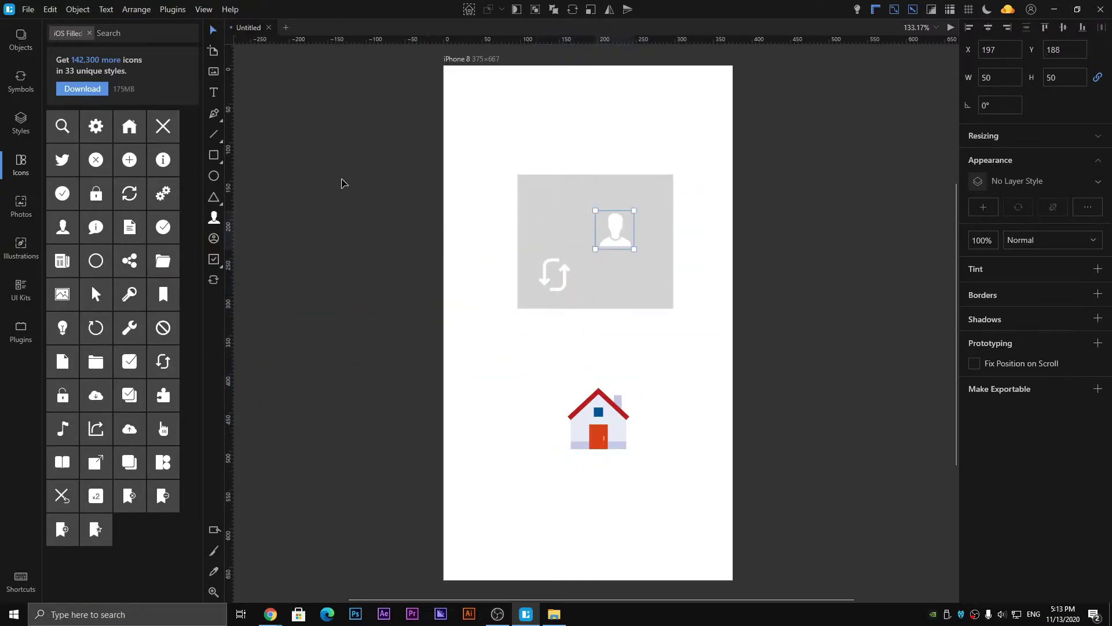
pyautogui.click(402, 141)
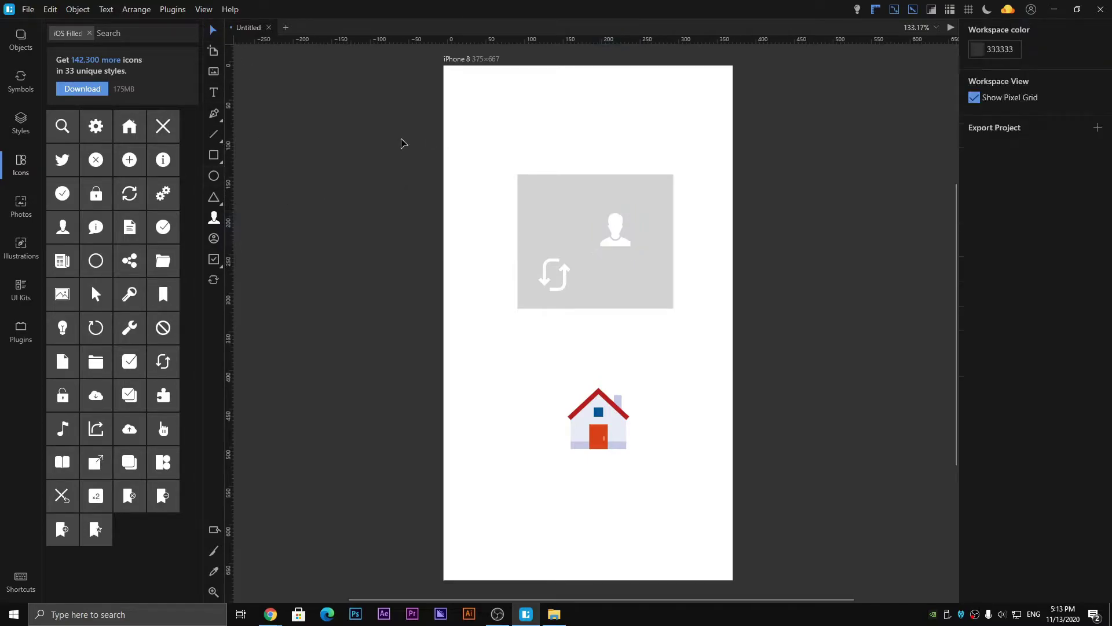
# Step: Drag the boy photo from the Photos library onto the artboard
pyautogui.click(21, 215)
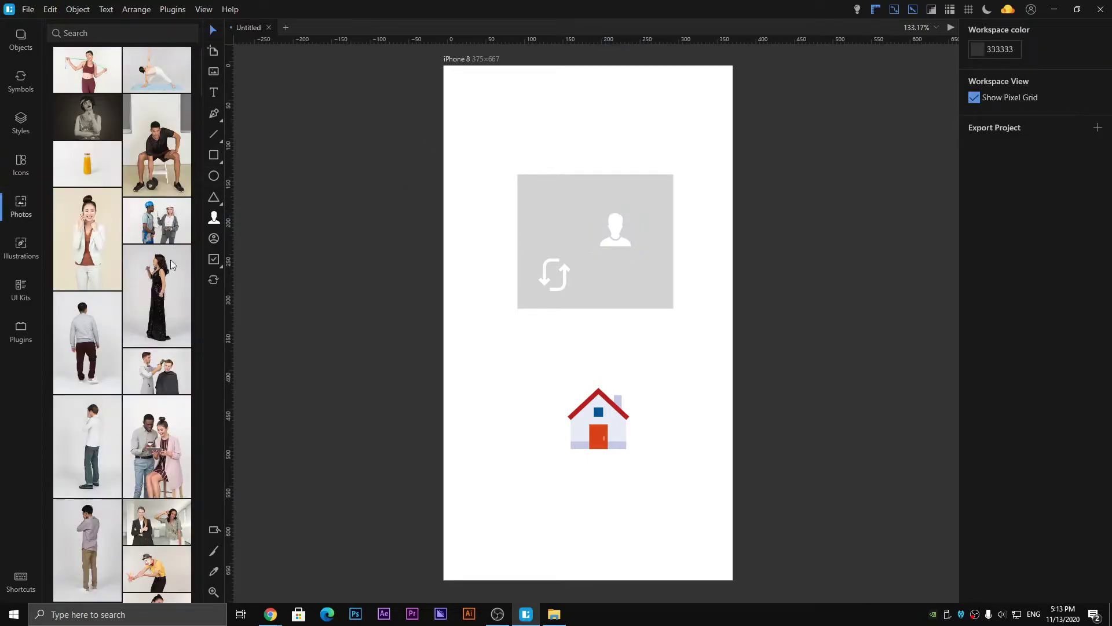
pyautogui.scroll(-3, 131, 315)
pyautogui.scroll(-5, 132, 324)
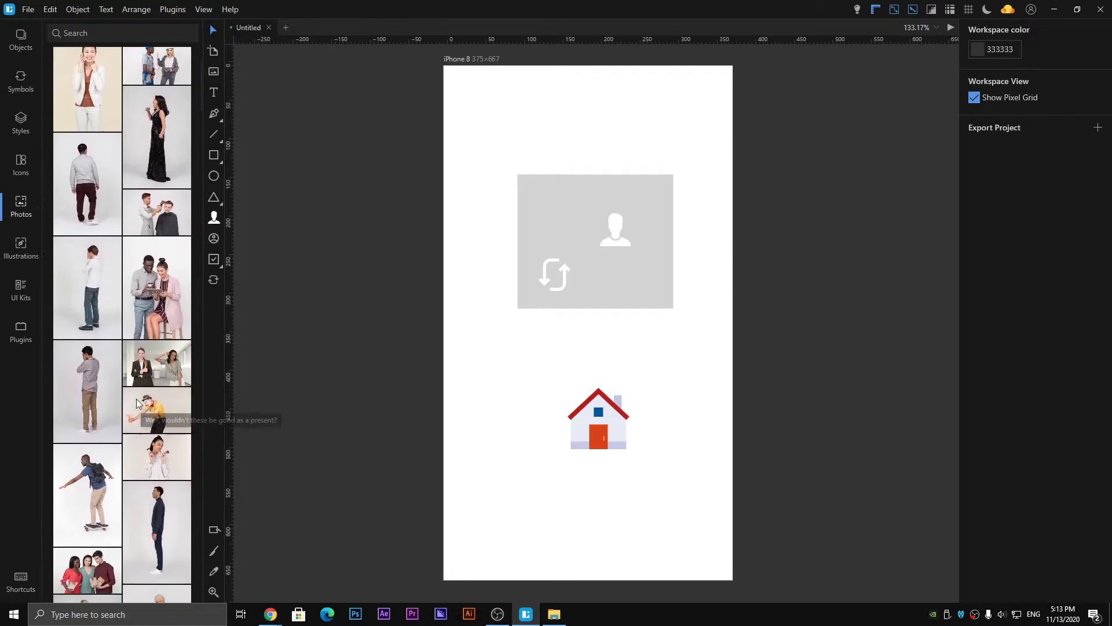
pyautogui.scroll(-10, 136, 431)
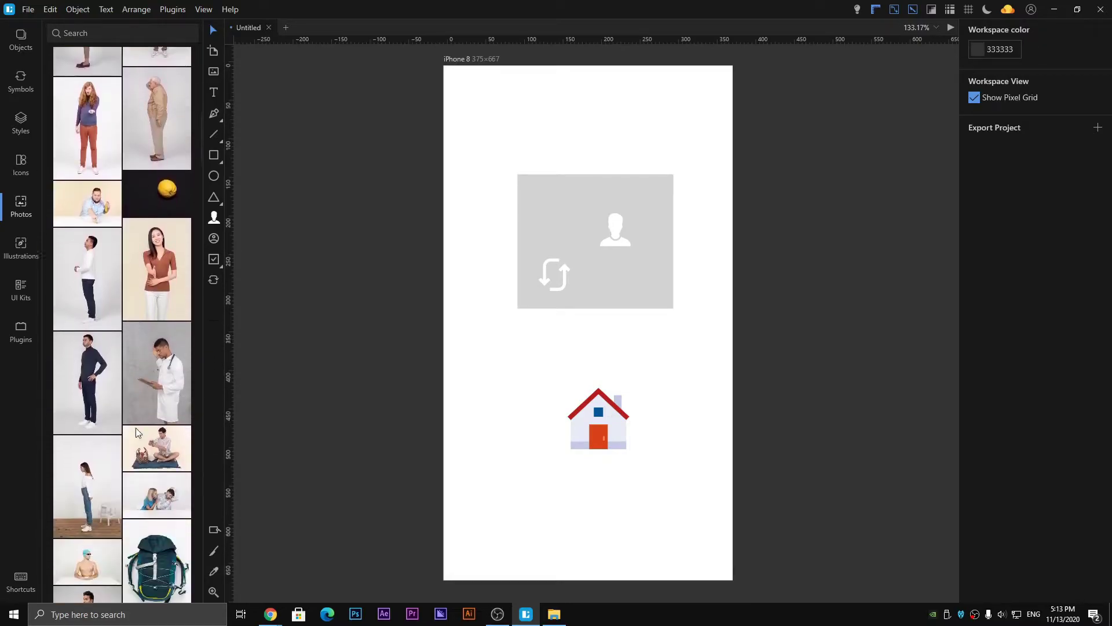
pyautogui.scroll(-8, 135, 431)
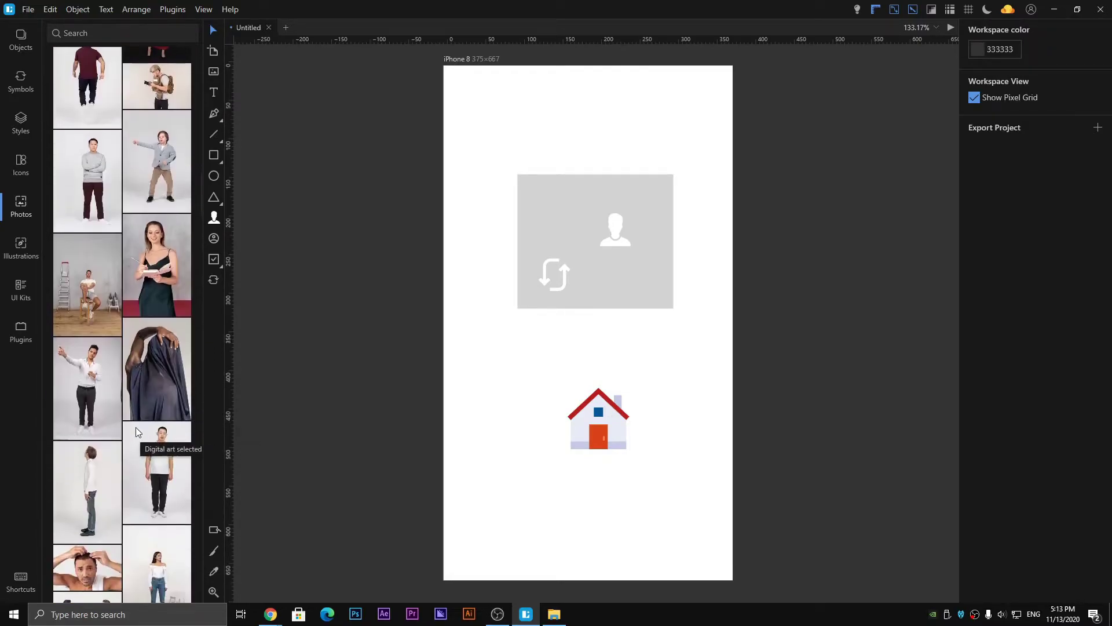
pyautogui.scroll(-10, 147, 487)
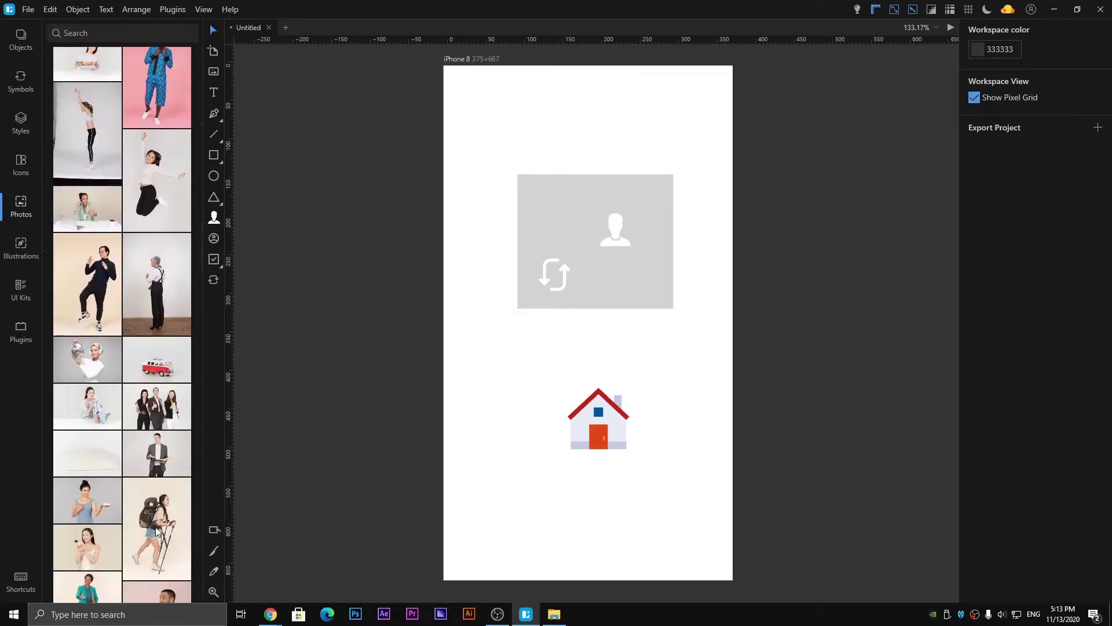
pyautogui.moveTo(156, 408); pyautogui.dragTo(490, 258)
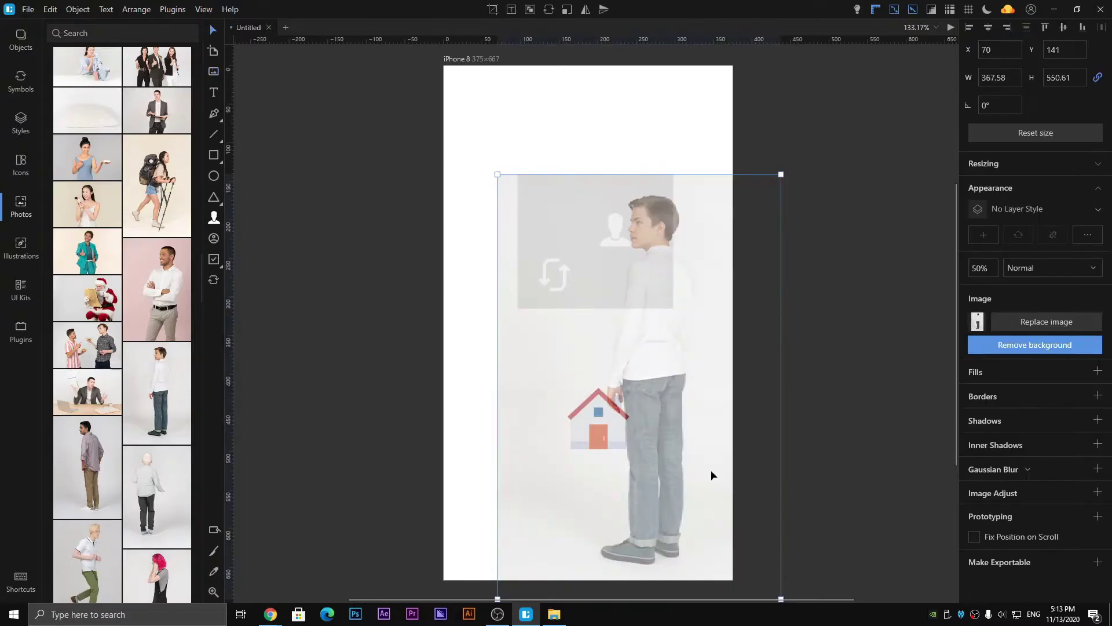
# Step: Rotate the photo to -16° and delete it, then delete the rectangle and icons
pyautogui.scroll(-5, 780, 514)
pyautogui.scroll(2, 777, 514)
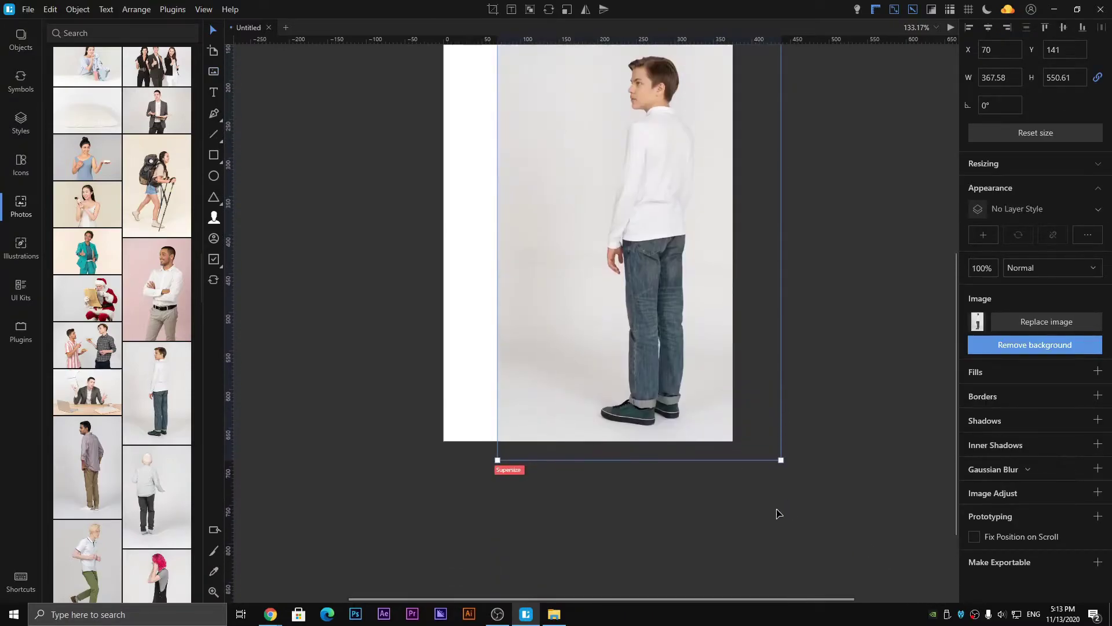
pyautogui.moveTo(731, 394); pyautogui.dragTo(738, 533)
pyautogui.scroll(3, 728, 420)
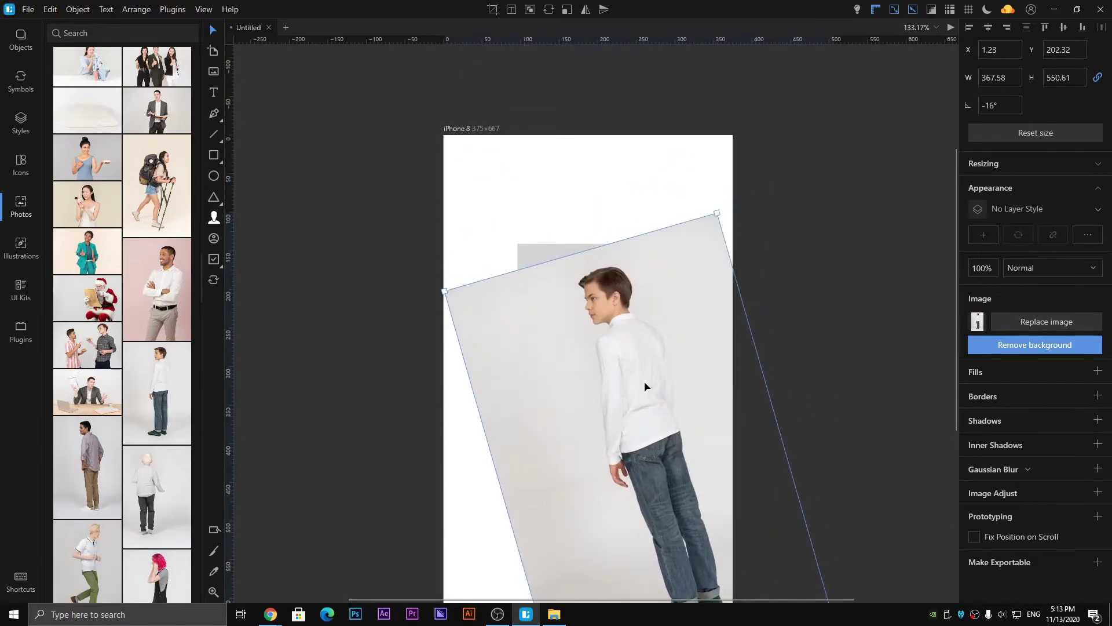
pyautogui.press('Delete')
pyautogui.moveTo(512, 226); pyautogui.dragTo(747, 546)
pyautogui.press('Delete')
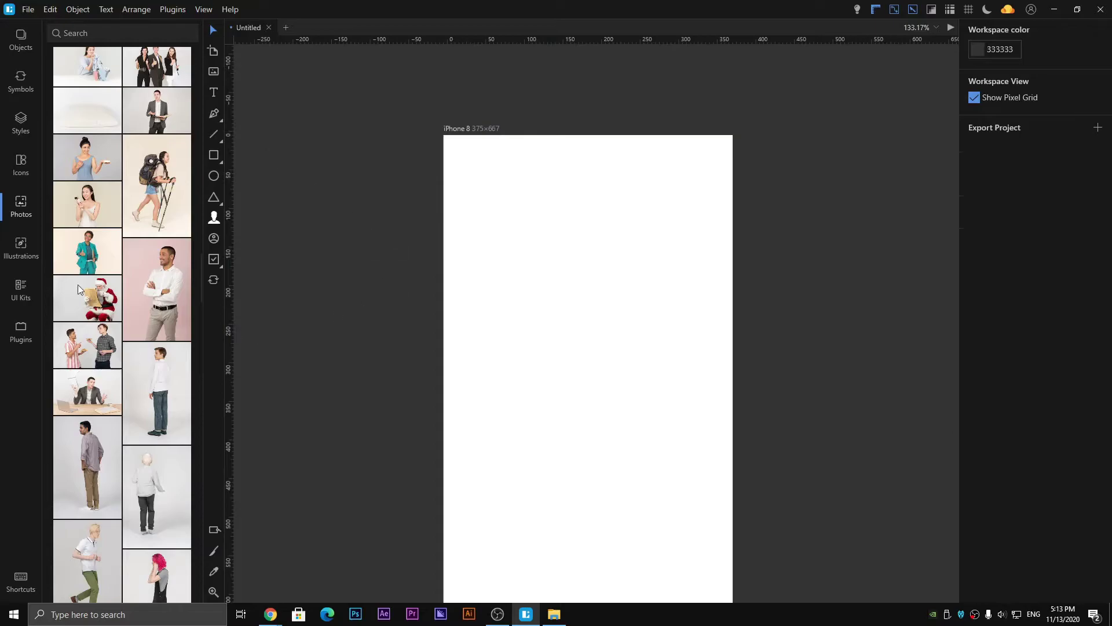
# Step: Browse the Illustrations library, filter to the Pixeltrue pack, then clear the Pixeltrue filter
pyautogui.click(21, 246)
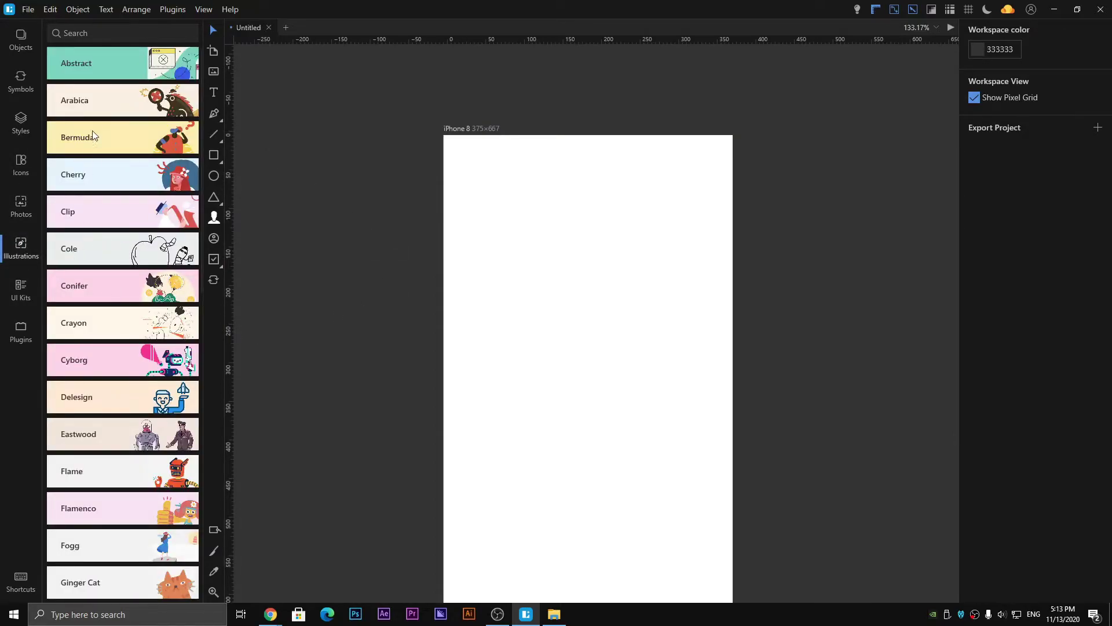
pyautogui.scroll(-3, 95, 287)
pyautogui.scroll(-5, 134, 378)
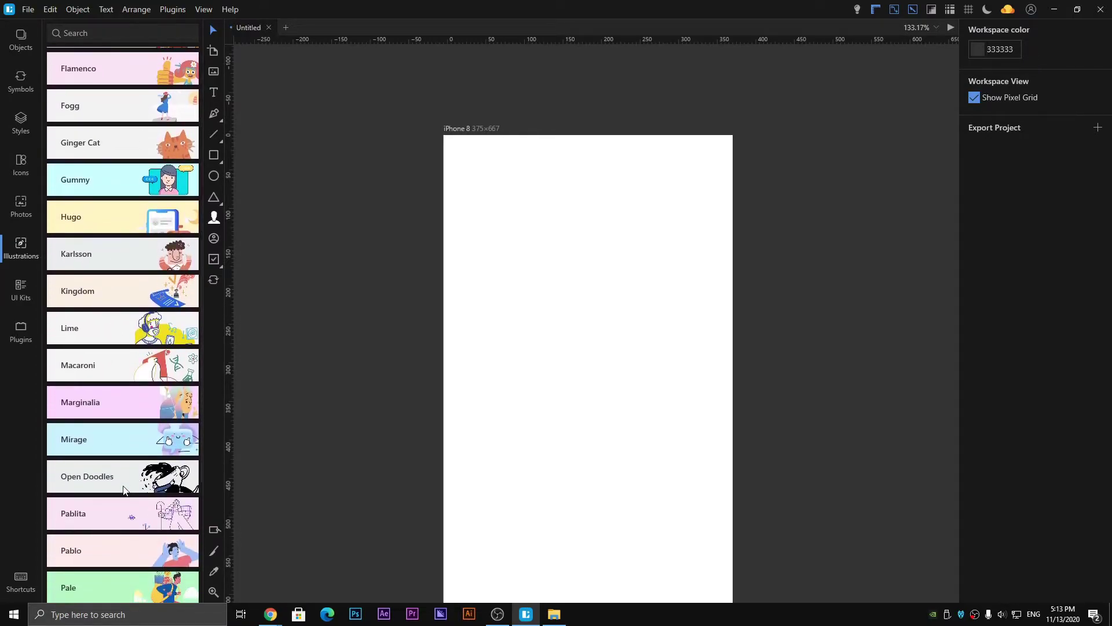
pyautogui.scroll(-3, 123, 489)
pyautogui.click(95, 503)
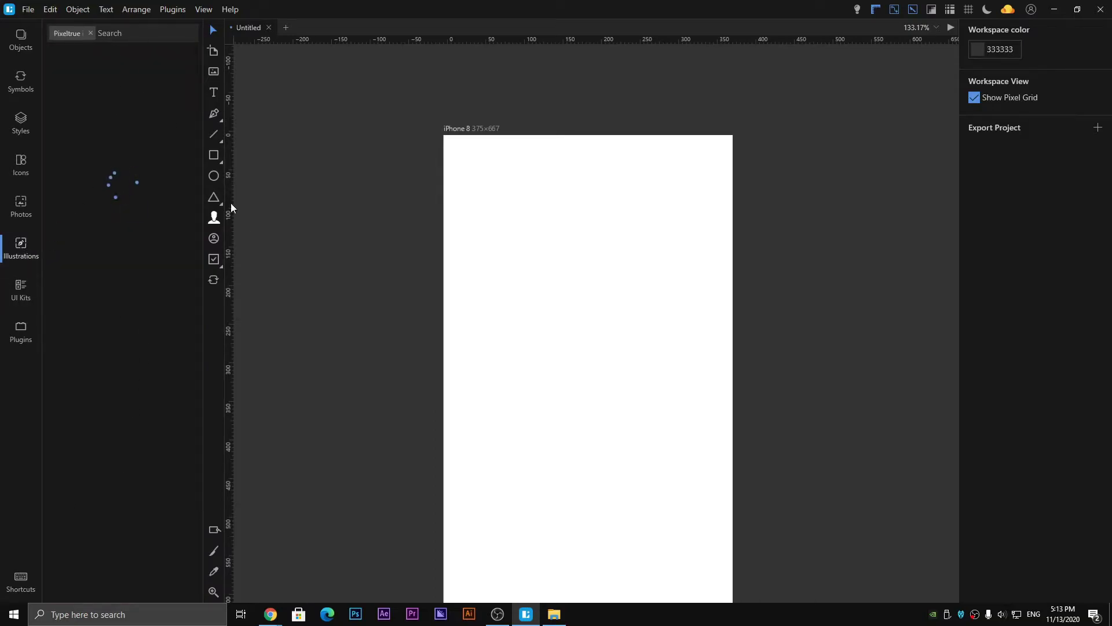
pyautogui.scroll(-2, 145, 291)
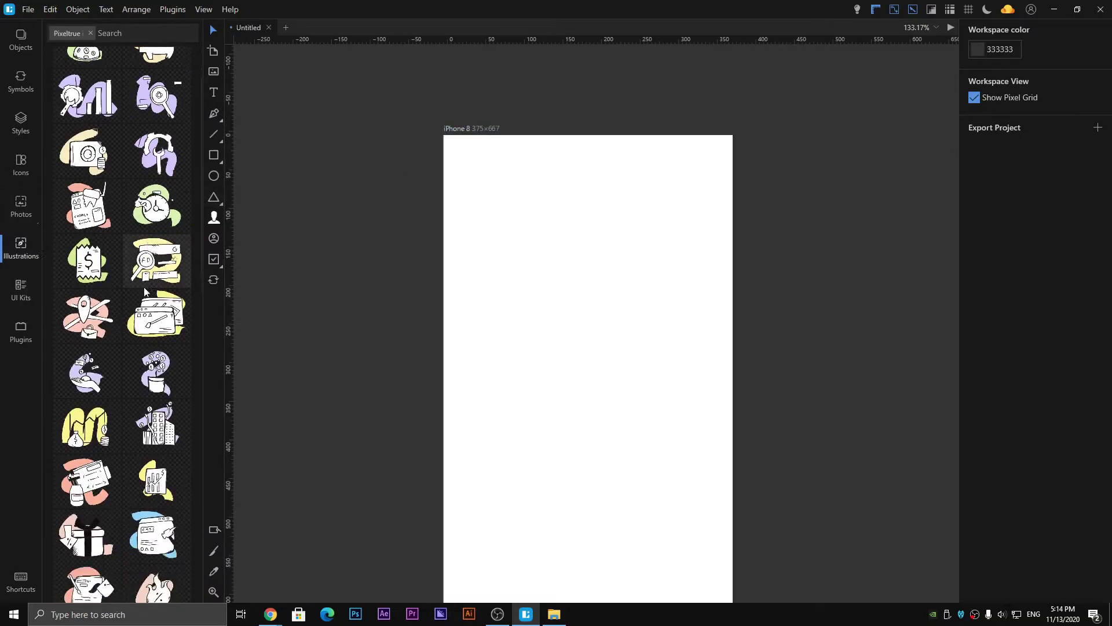
pyautogui.scroll(2, 145, 291)
pyautogui.click(90, 33)
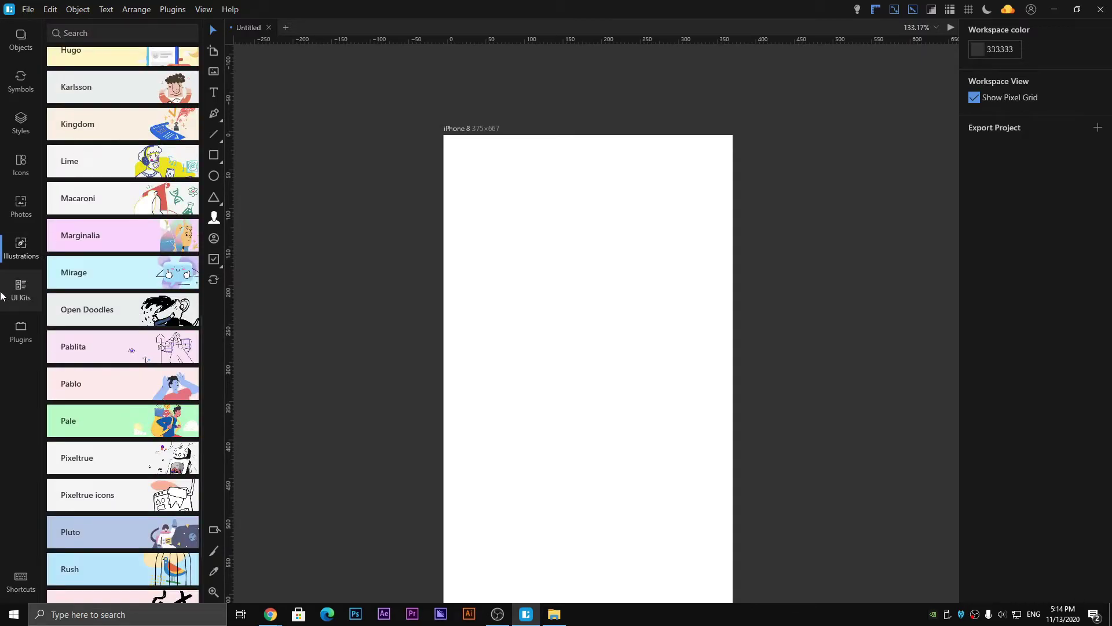
# Step: Browse the Apple iOS UI kit's Templates, then return to the full UI Kits list
pyautogui.click(21, 290)
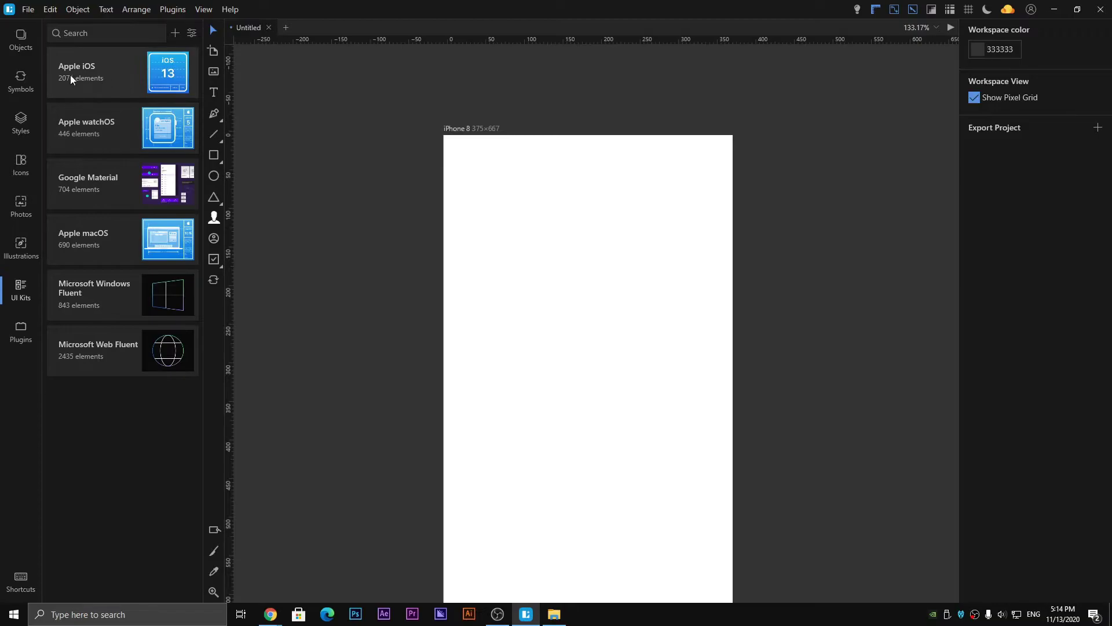
pyautogui.click(113, 72)
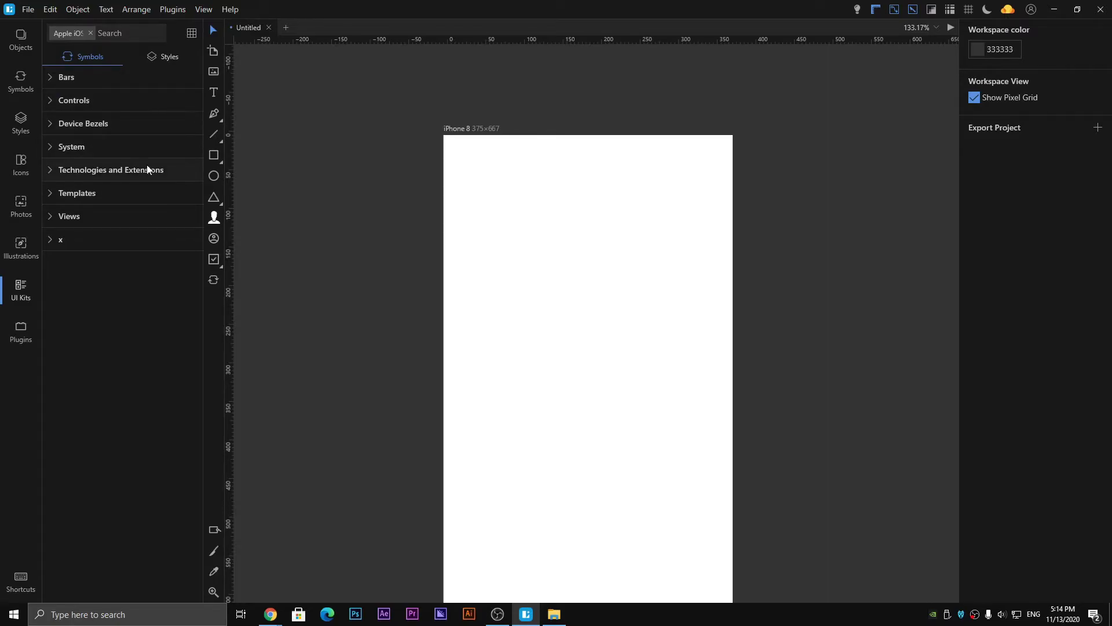
pyautogui.click(142, 192)
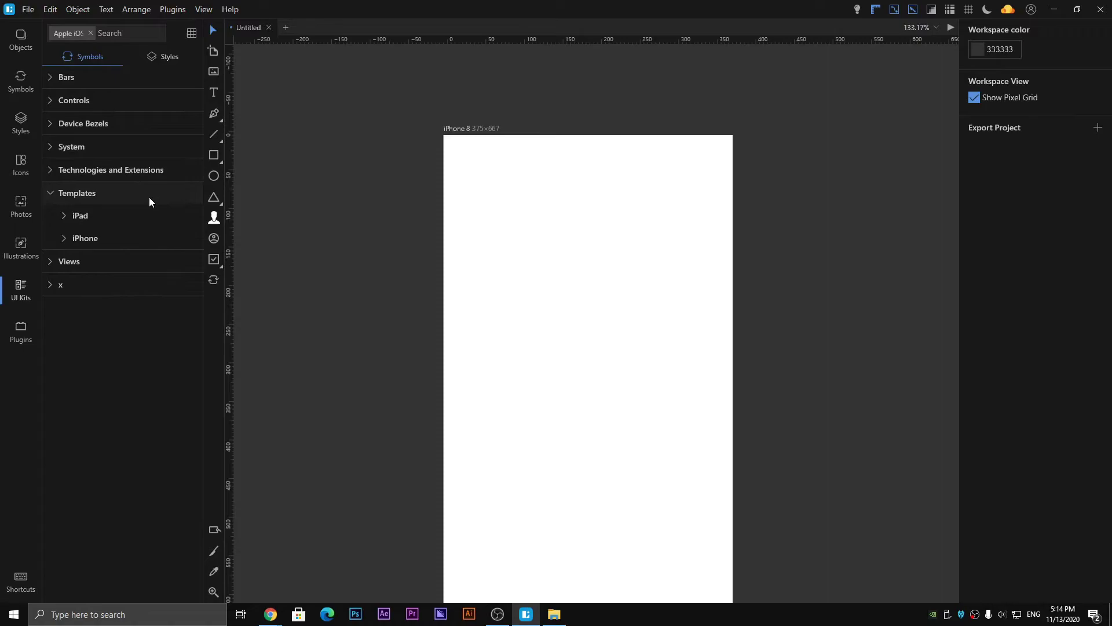
pyautogui.click(90, 33)
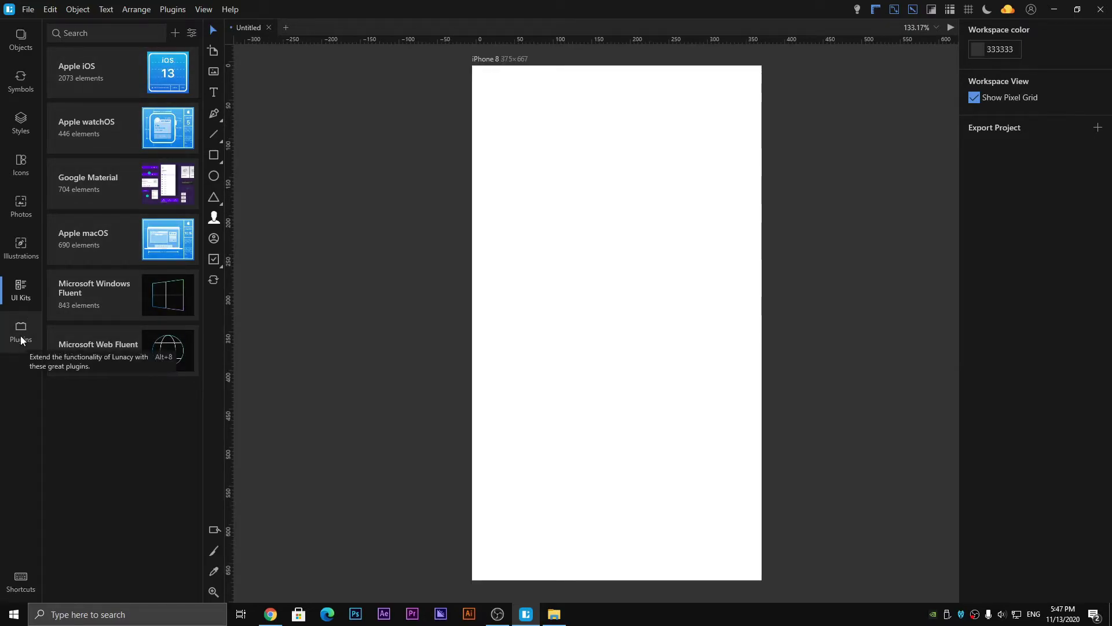
# Step: Install the Label Layers plugin from the Plugins library
pyautogui.click(21, 340)
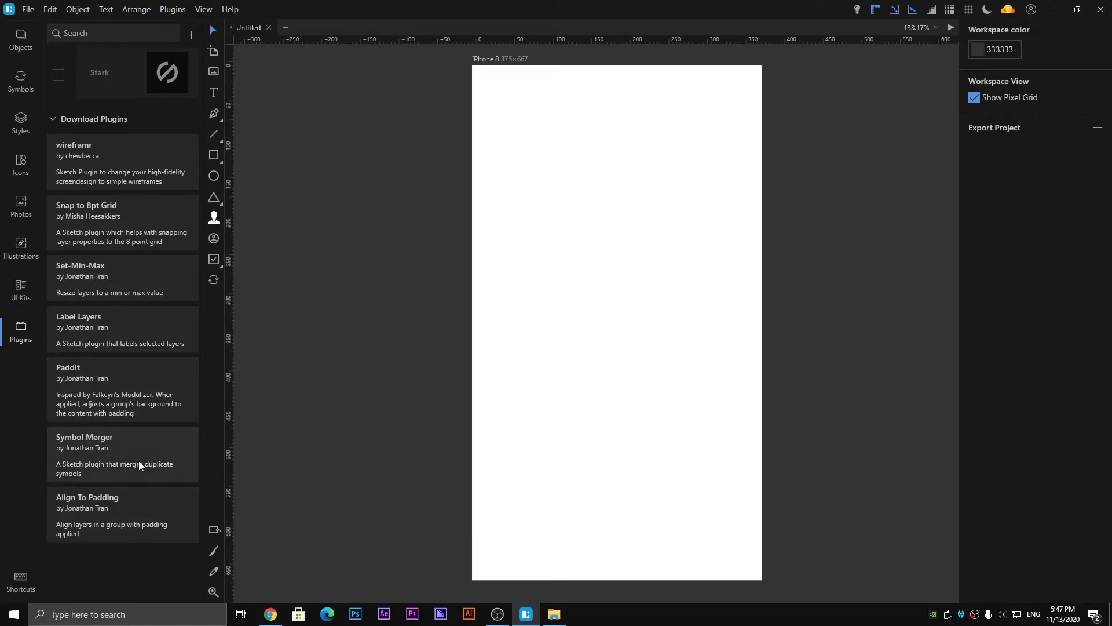
pyautogui.click(139, 336)
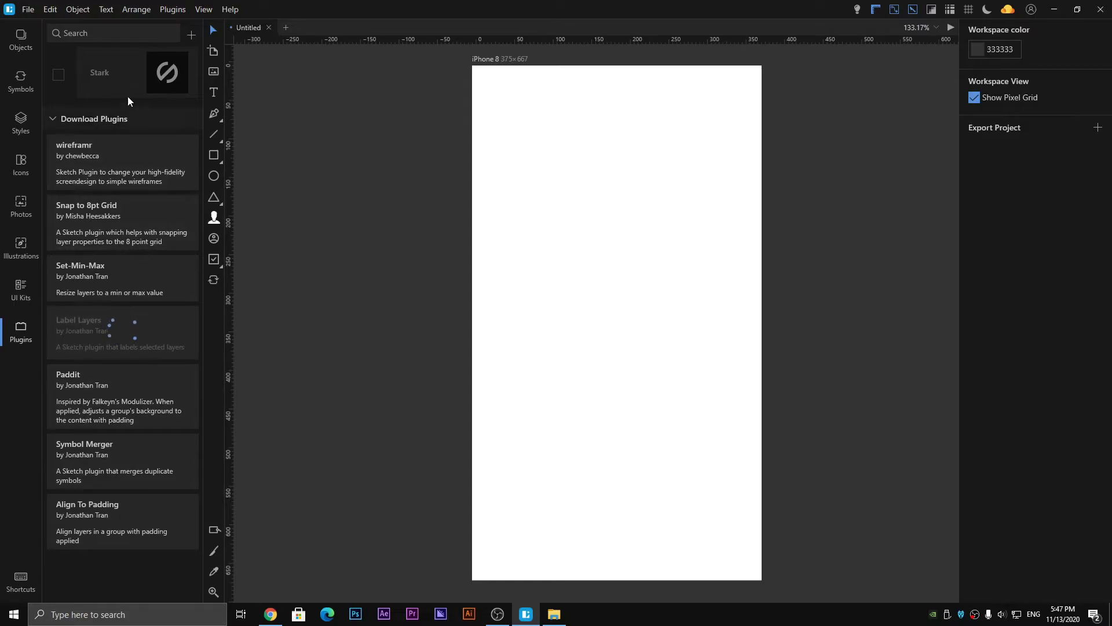
pyautogui.click(213, 156)
pyautogui.moveTo(496, 207)
pyautogui.mouseDown()
pyautogui.moveTo(681, 401)
pyautogui.moveTo(743, 400)
pyautogui.mouseUp()
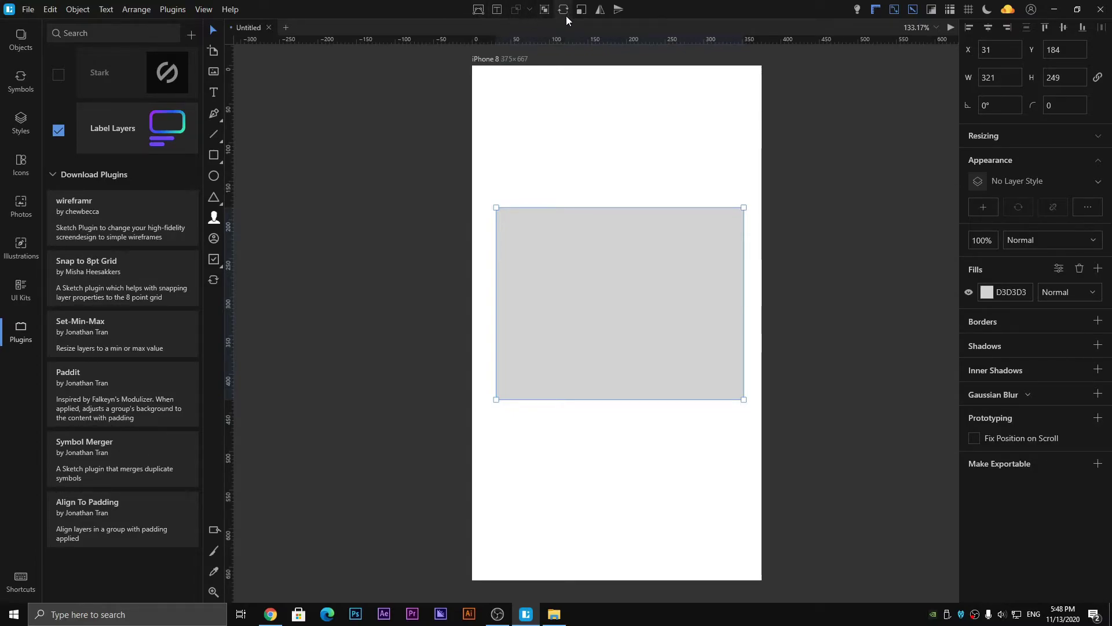
pyautogui.click(610, 130)
pyautogui.click(572, 235)
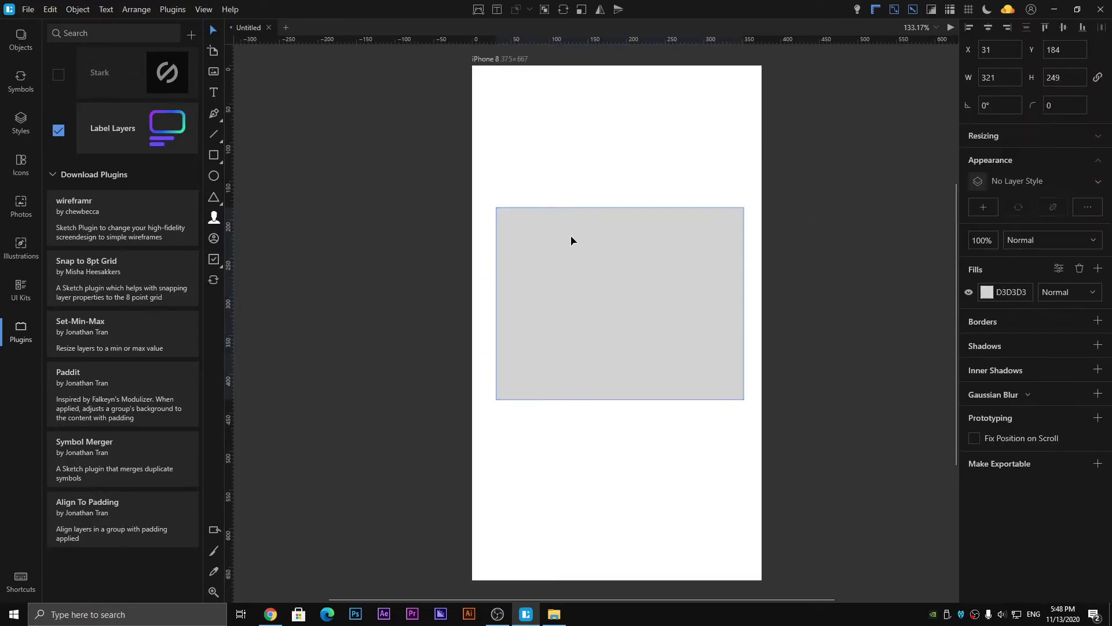
pyautogui.click(479, 10)
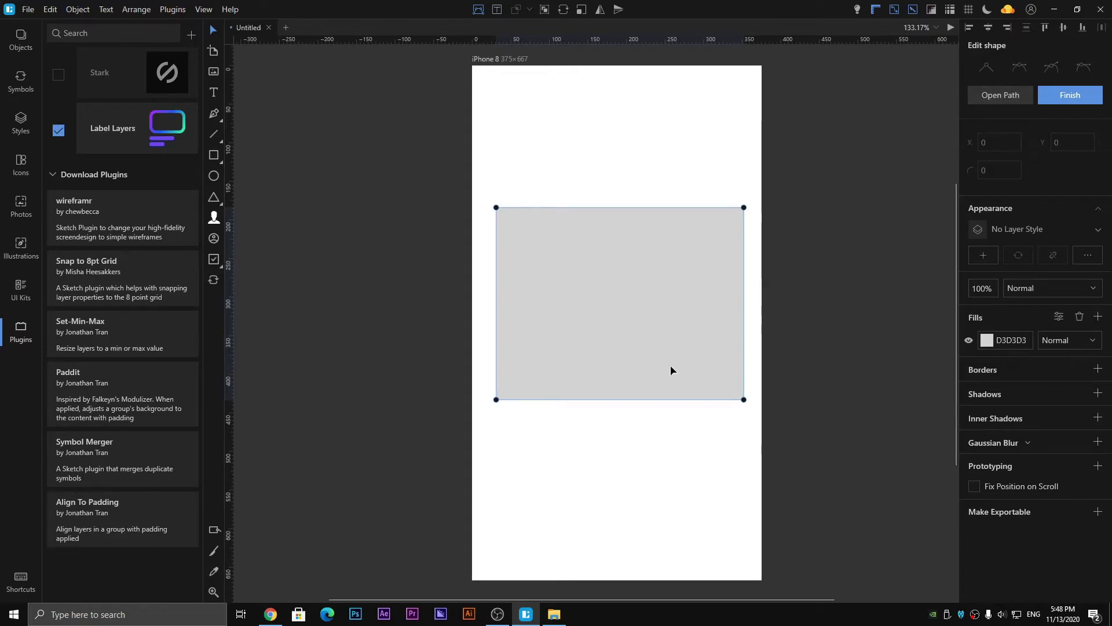
pyautogui.moveTo(744, 207); pyautogui.dragTo(640, 299)
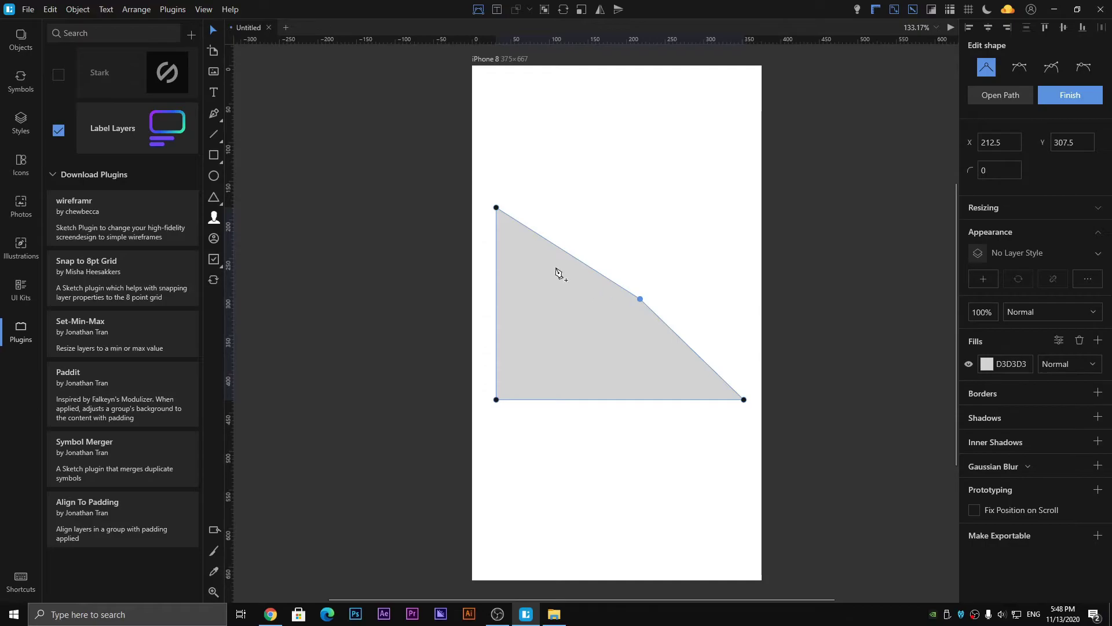
pyautogui.click(497, 208)
pyautogui.doubleClick(497, 208)
pyautogui.moveTo(497, 208); pyautogui.dragTo(584, 325)
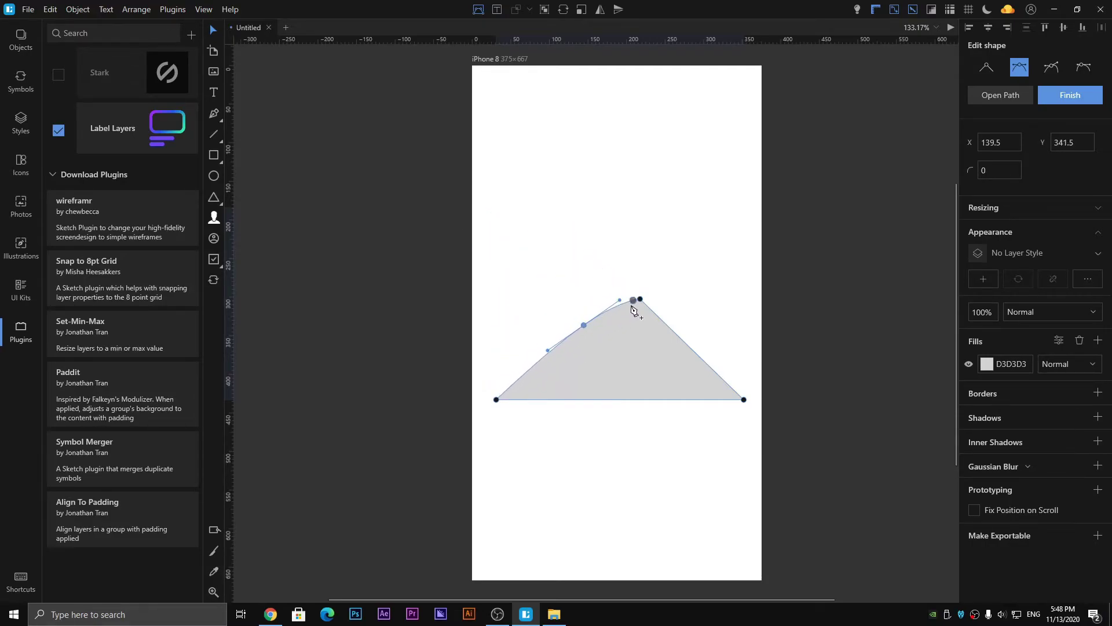
pyautogui.click(986, 67)
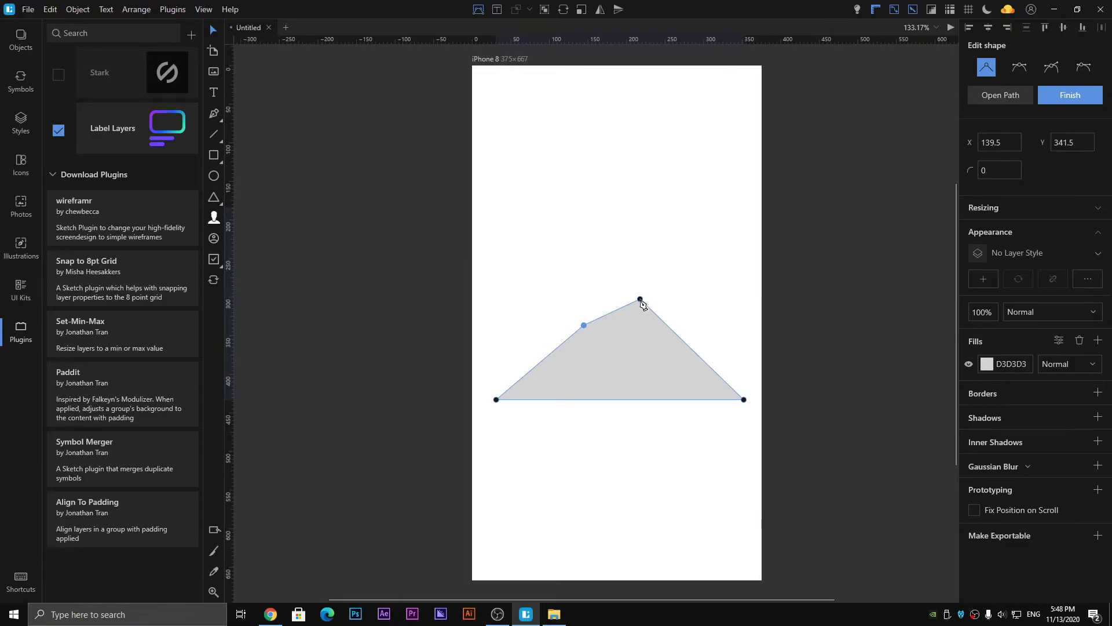
pyautogui.moveTo(640, 299); pyautogui.dragTo(630, 357)
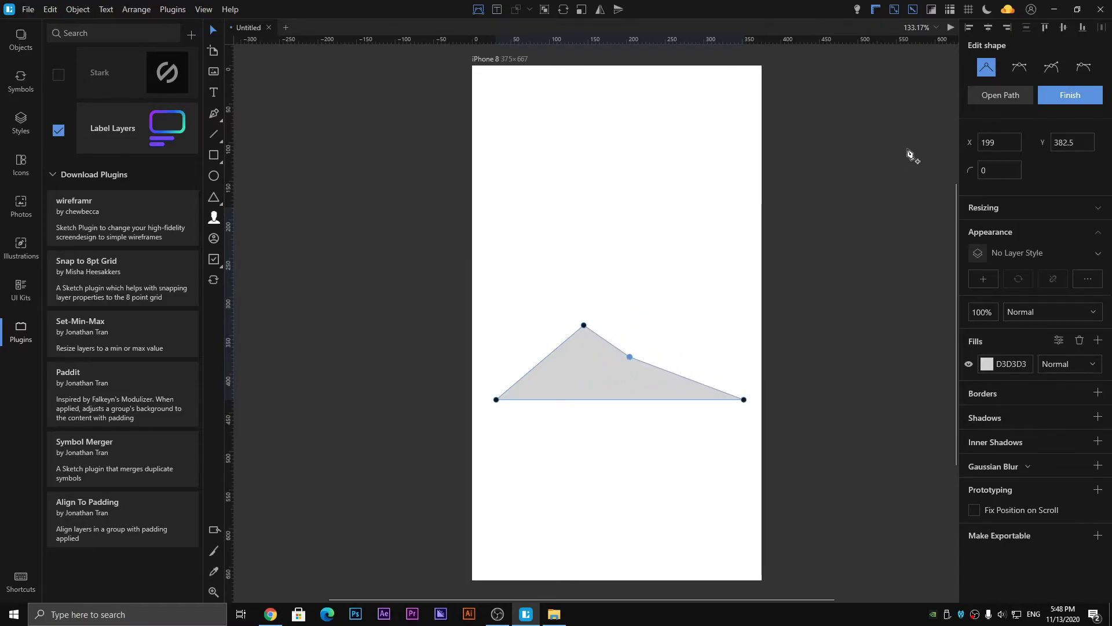
pyautogui.click(1020, 67)
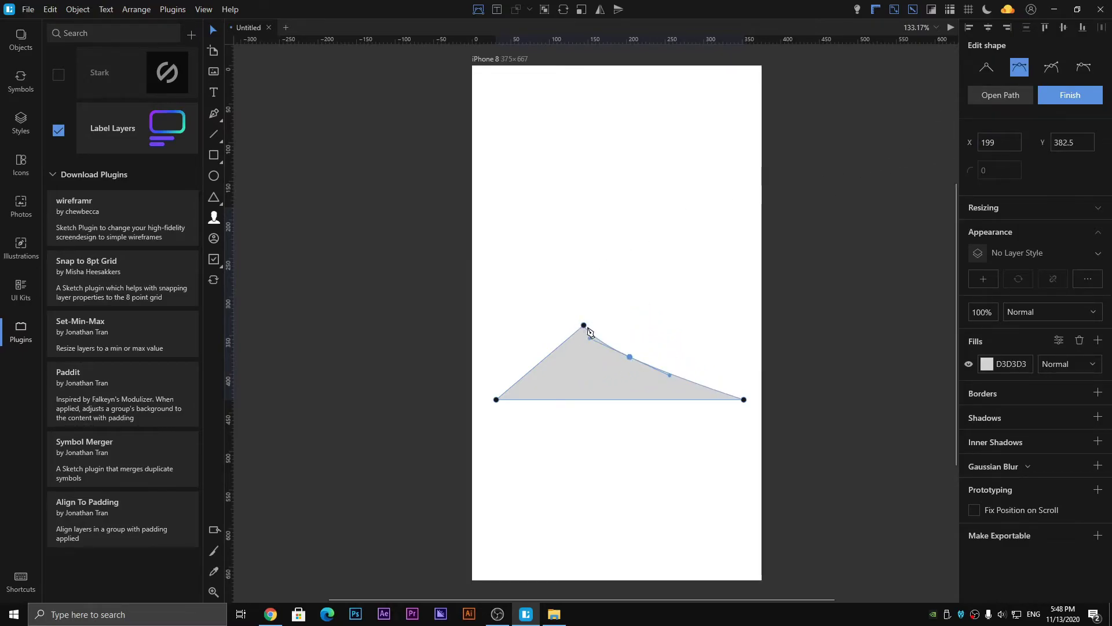
pyautogui.moveTo(583, 325); pyautogui.dragTo(546, 286)
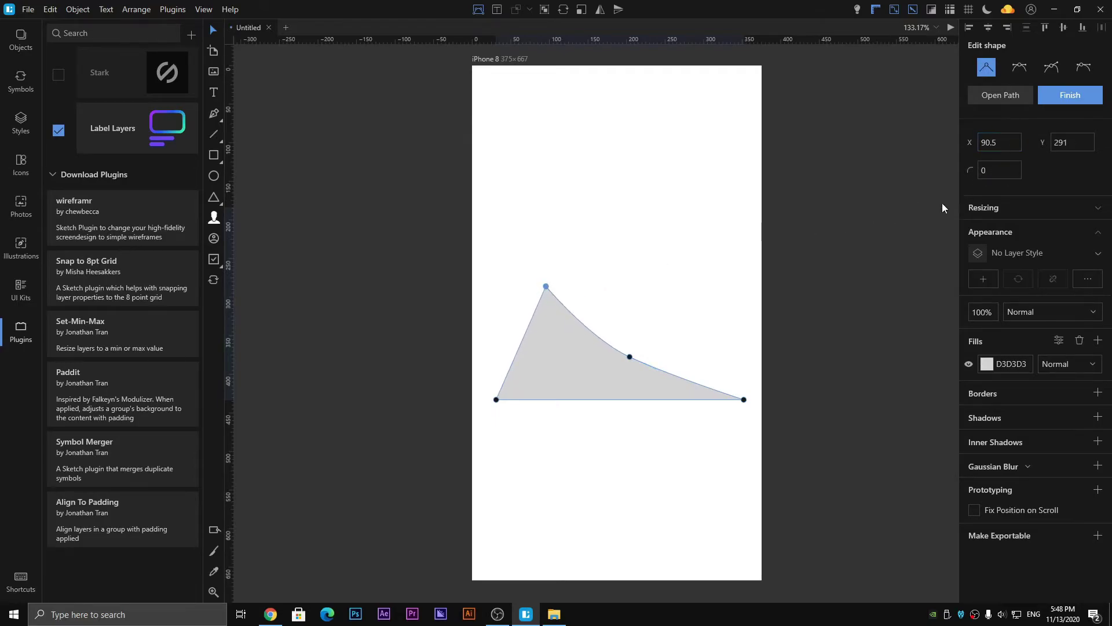
pyautogui.press('Escape')
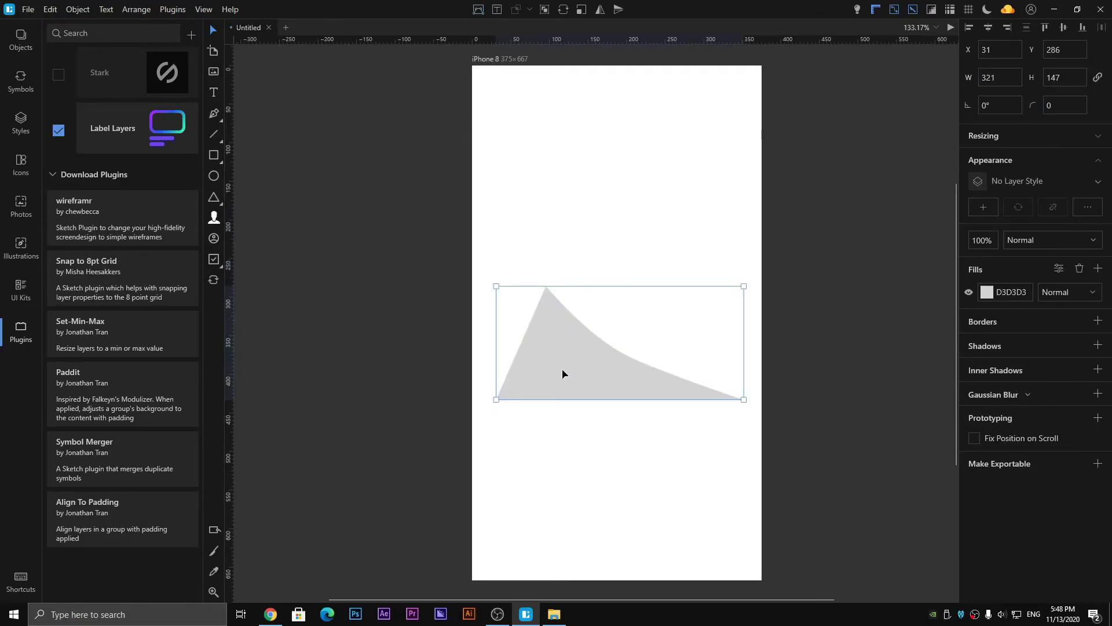
pyautogui.press('Delete')
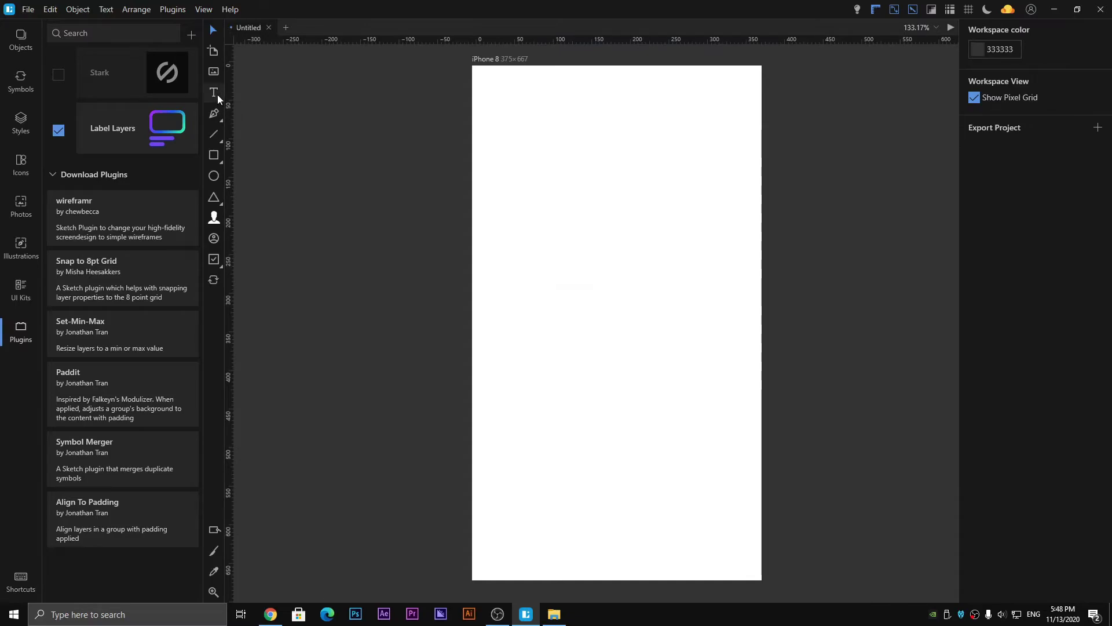
# Step: Draw a 260×166 rectangle, try typing text inside it, clear the text, and reselect it
pyautogui.click(214, 154)
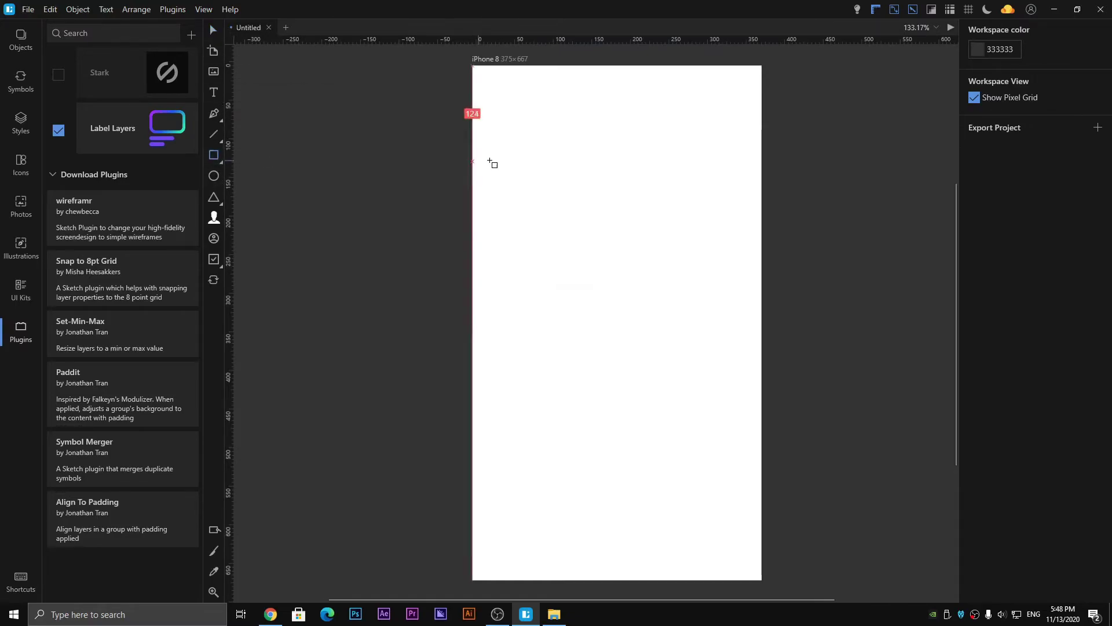
pyautogui.moveTo(510, 162); pyautogui.dragTo(711, 290)
pyautogui.click(497, 9)
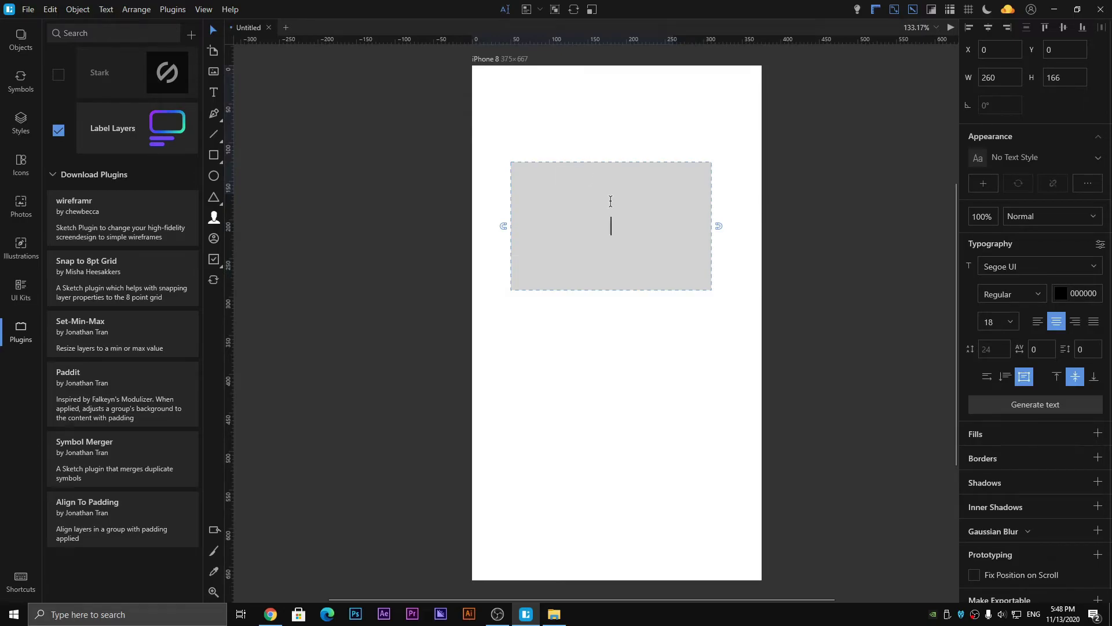
pyautogui.write('jfallw9cv')
pyautogui.press('BackSpace')
pyautogui.press('BackSpace')
pyautogui.press('BackSpace')
pyautogui.press('BackSpace')
pyautogui.press('BackSpace')
pyautogui.press('BackSpace')
pyautogui.press('BackSpace')
pyautogui.press('BackSpace')
pyautogui.press('BackSpace')
pyautogui.click(419, 72)
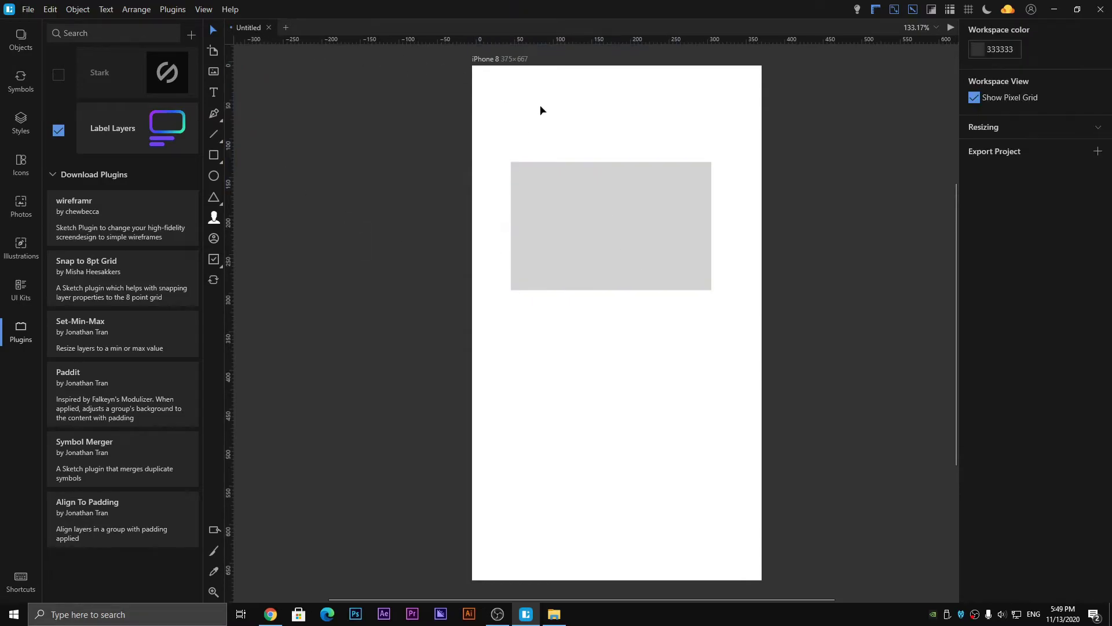
pyautogui.click(590, 200)
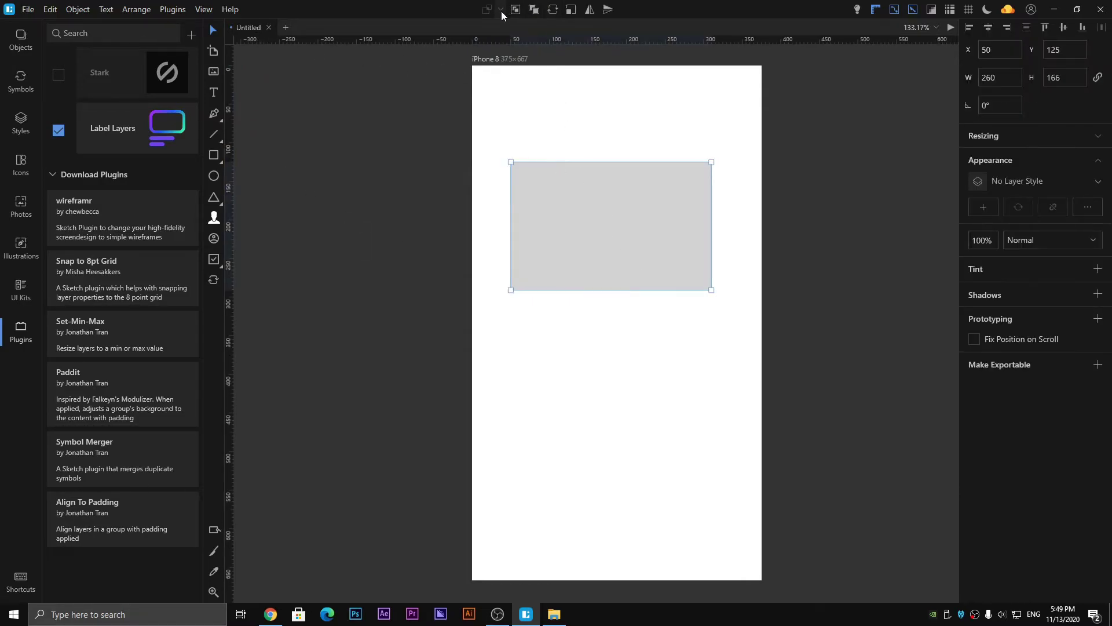
# Step: Draw a triangle overlapping the rectangle's lower left and union the two shapes
pyautogui.click(214, 197)
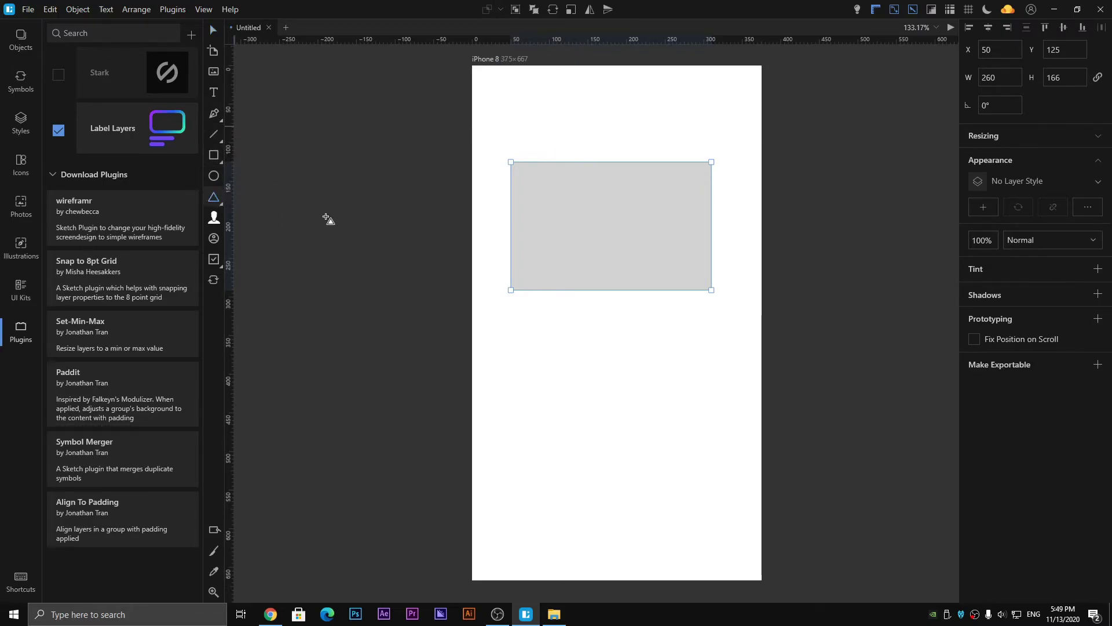
pyautogui.moveTo(635, 358); pyautogui.dragTo(473, 199)
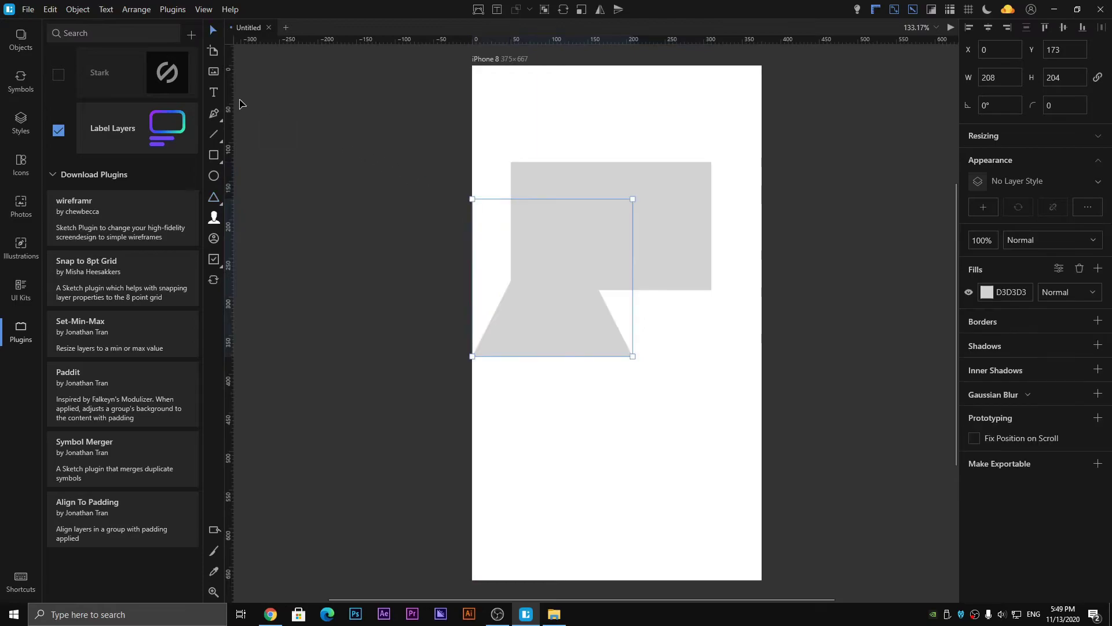
pyautogui.moveTo(495, 117); pyautogui.dragTo(732, 344)
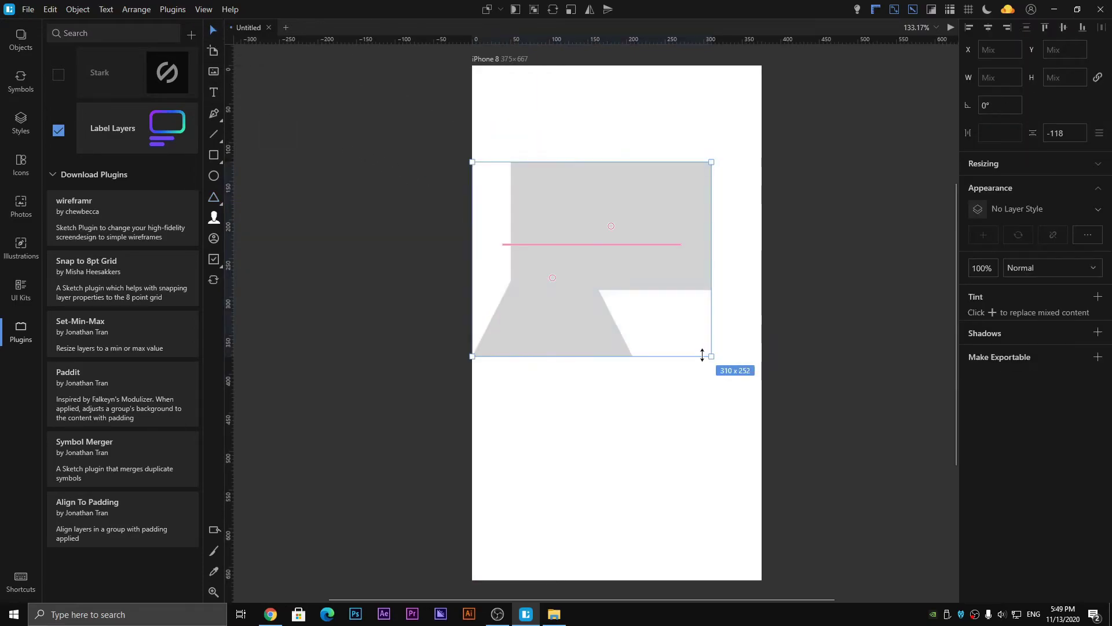
pyautogui.click(501, 10)
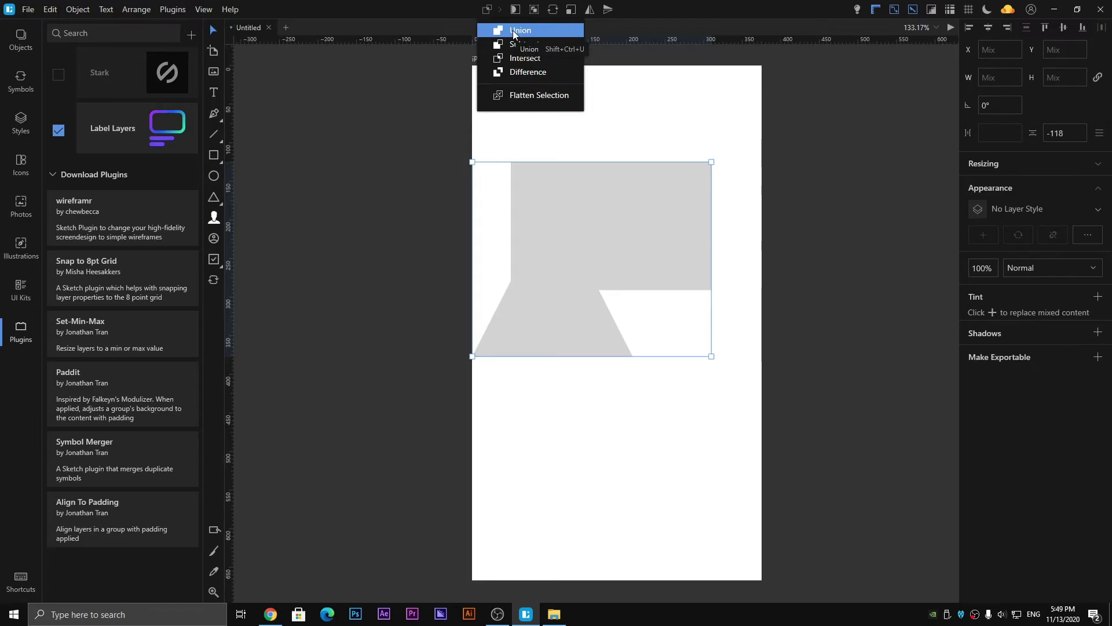
pyautogui.click(513, 30)
# Step: Move the merged shape around, undo the last move, and show the boolean operations list
pyautogui.moveTo(590, 302); pyautogui.dragTo(568, 215)
pyautogui.moveTo(568, 298); pyautogui.dragTo(566, 297)
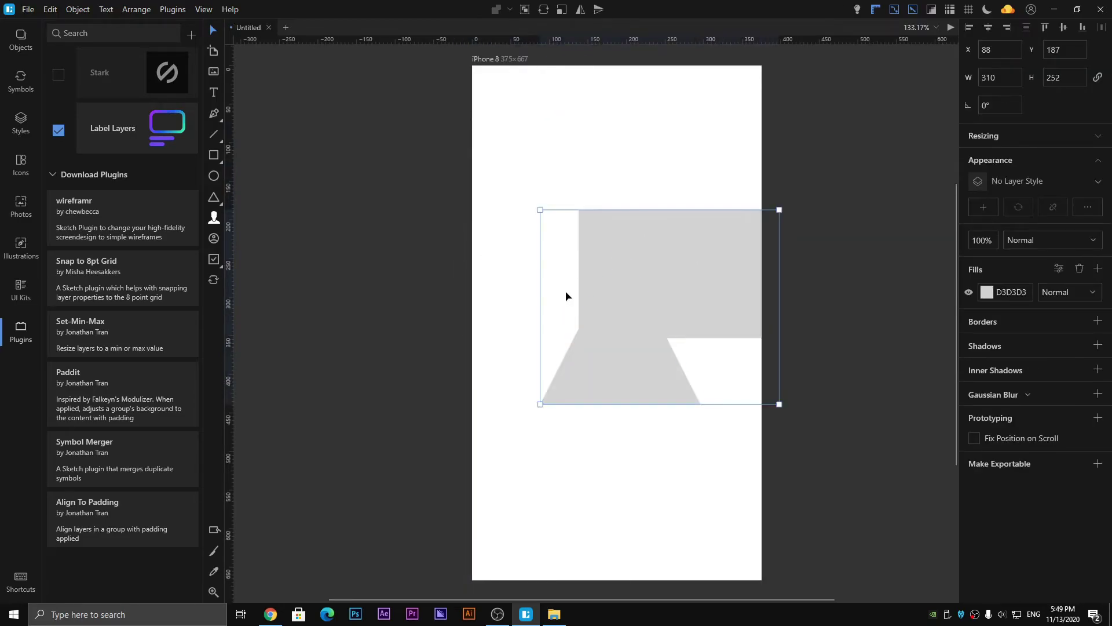
pyautogui.click(513, 10)
pyautogui.click(688, 144)
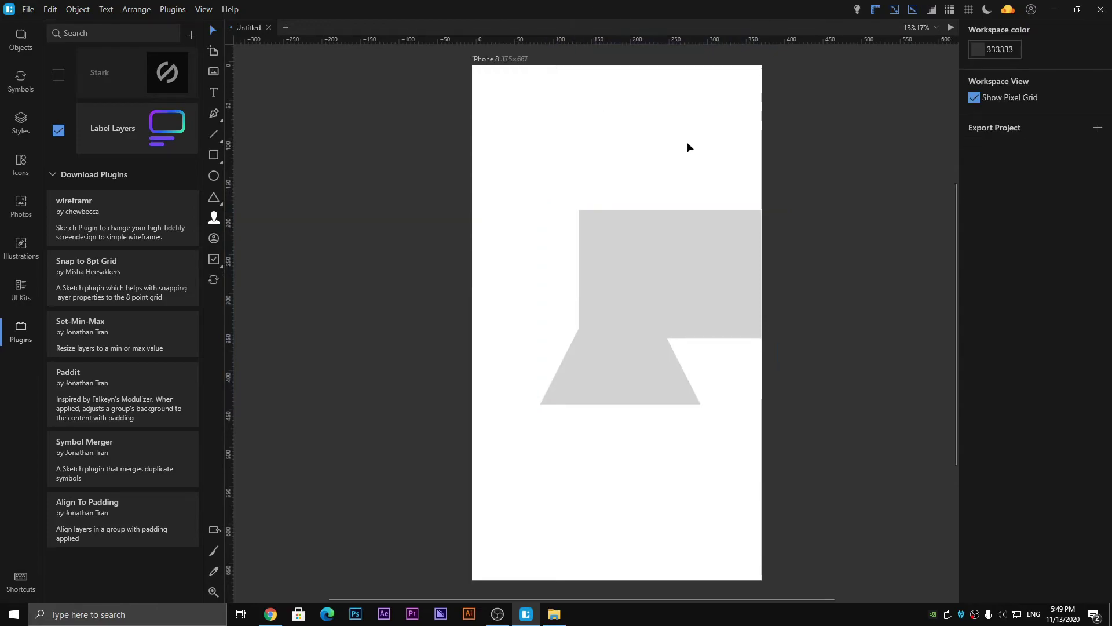
pyautogui.moveTo(721, 141); pyautogui.dragTo(600, 360)
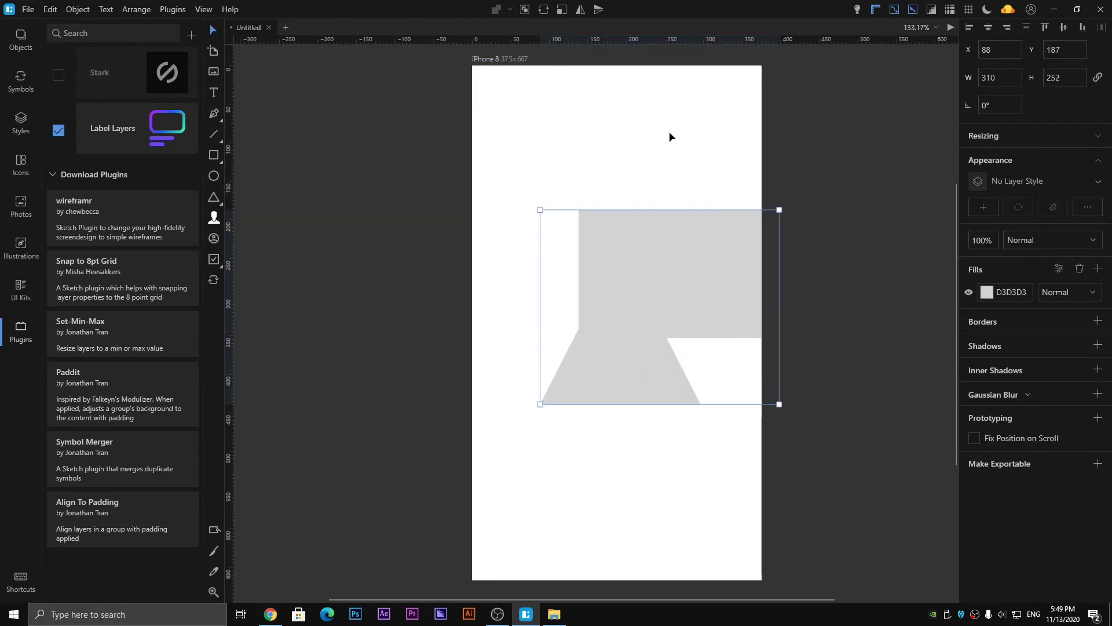
pyautogui.hotkey('ctrl', 'z')
pyautogui.hotkey('ctrl', 'z')
pyautogui.click(489, 10)
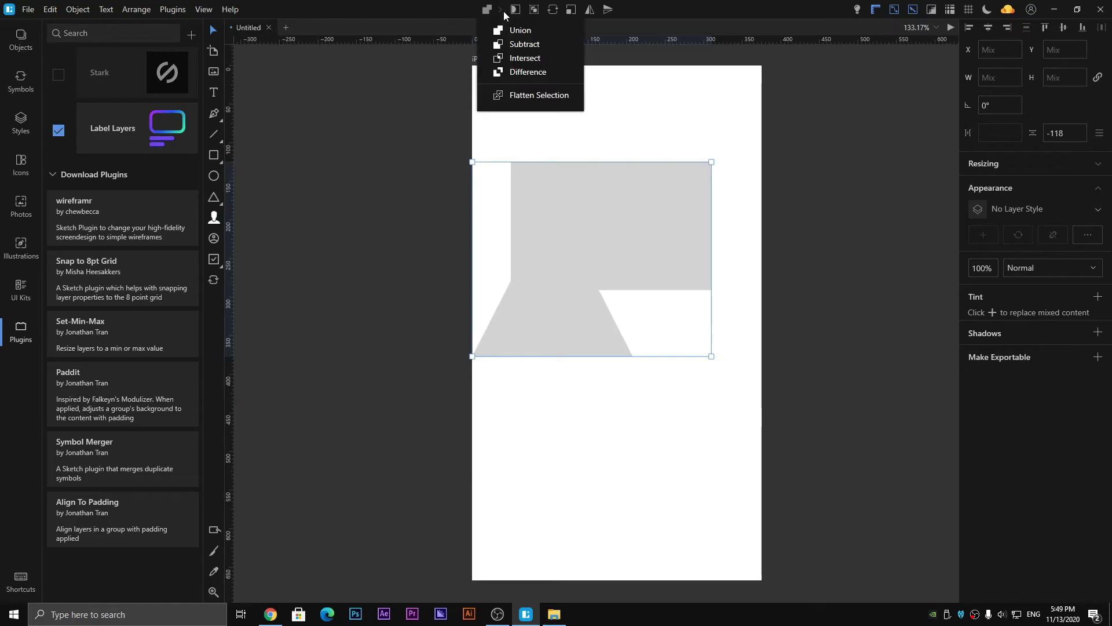
pyautogui.click(534, 51)
pyautogui.click(609, 103)
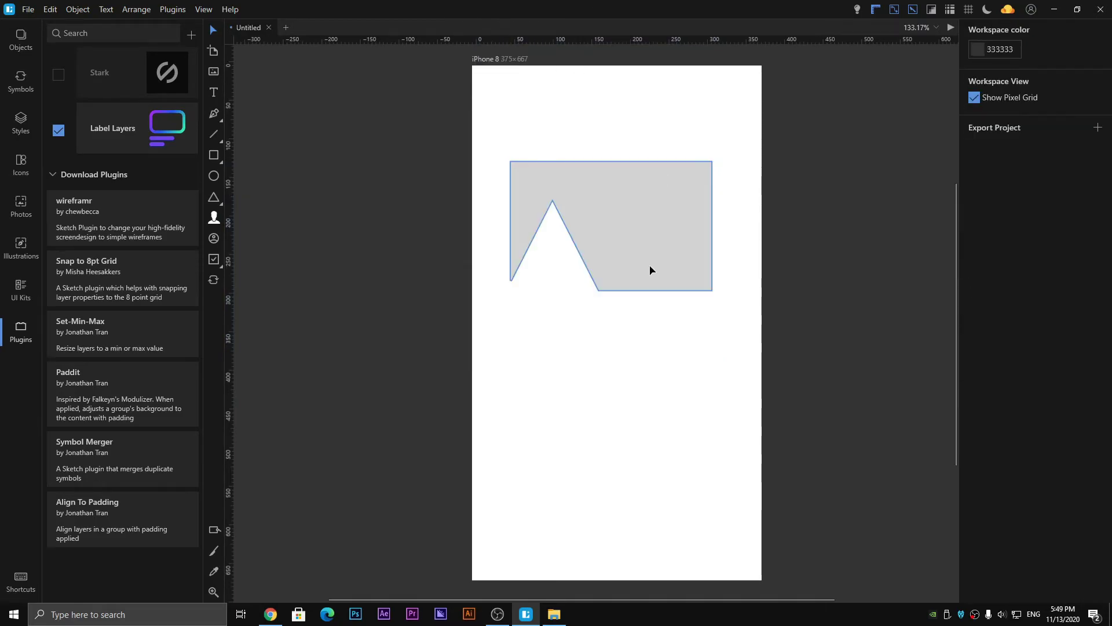
pyautogui.moveTo(650, 268)
pyautogui.mouseDown()
pyautogui.moveTo(628, 282)
pyautogui.moveTo(664, 274)
pyautogui.mouseUp()
pyautogui.click(674, 343)
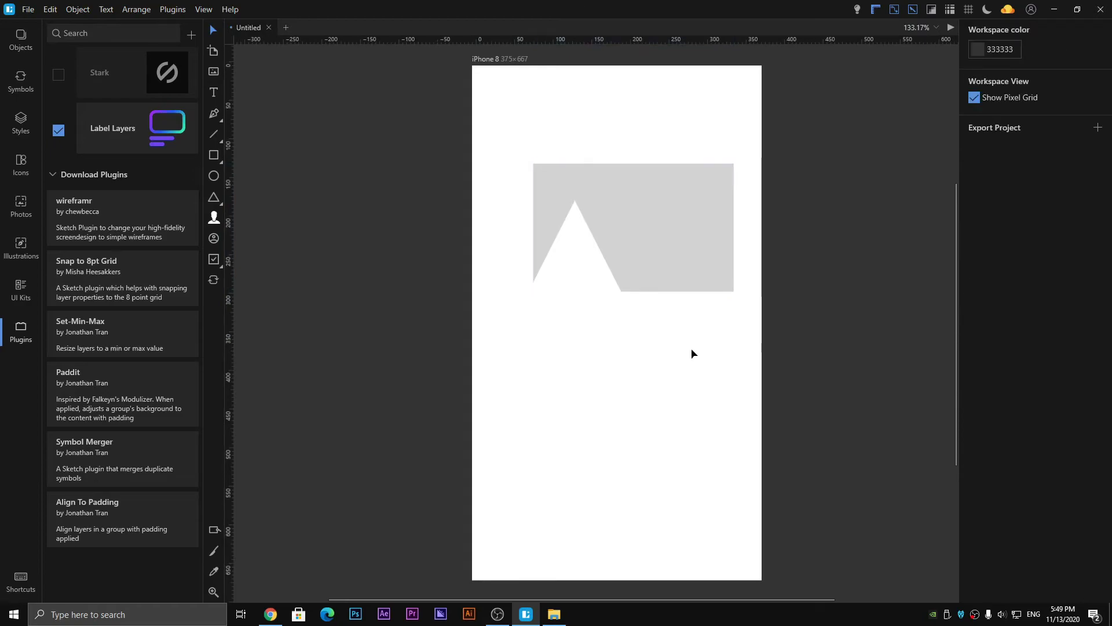
pyautogui.hotkey('ctrl', 'z')
pyautogui.hotkey('ctrl', 'z')
pyautogui.hotkey('ctrl', 'z')
pyautogui.hotkey('ctrl', 'z')
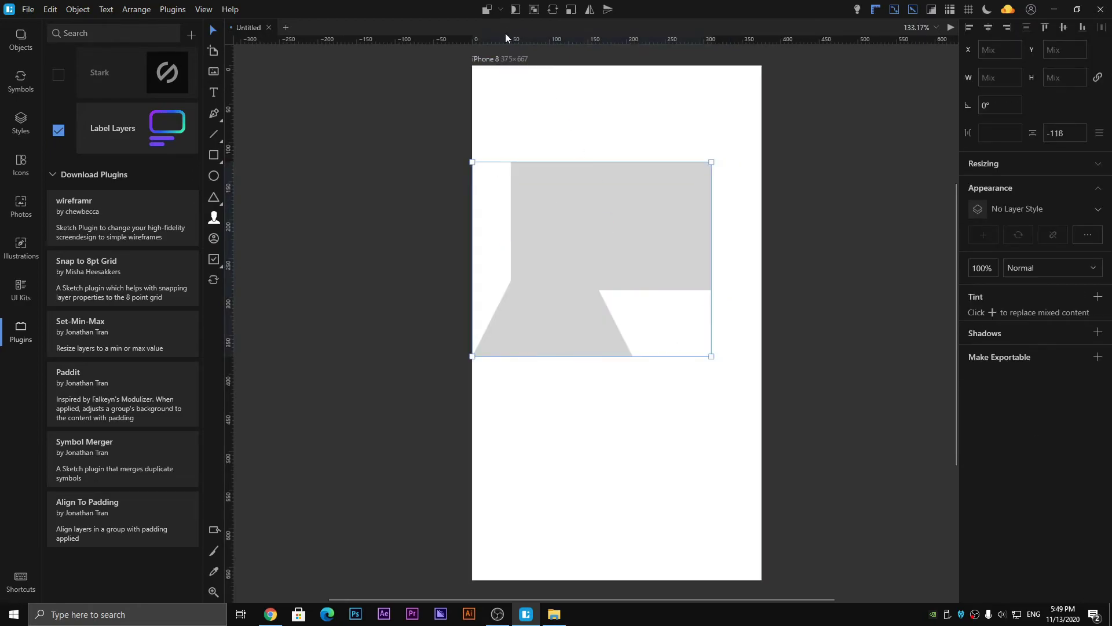
pyautogui.click(501, 9)
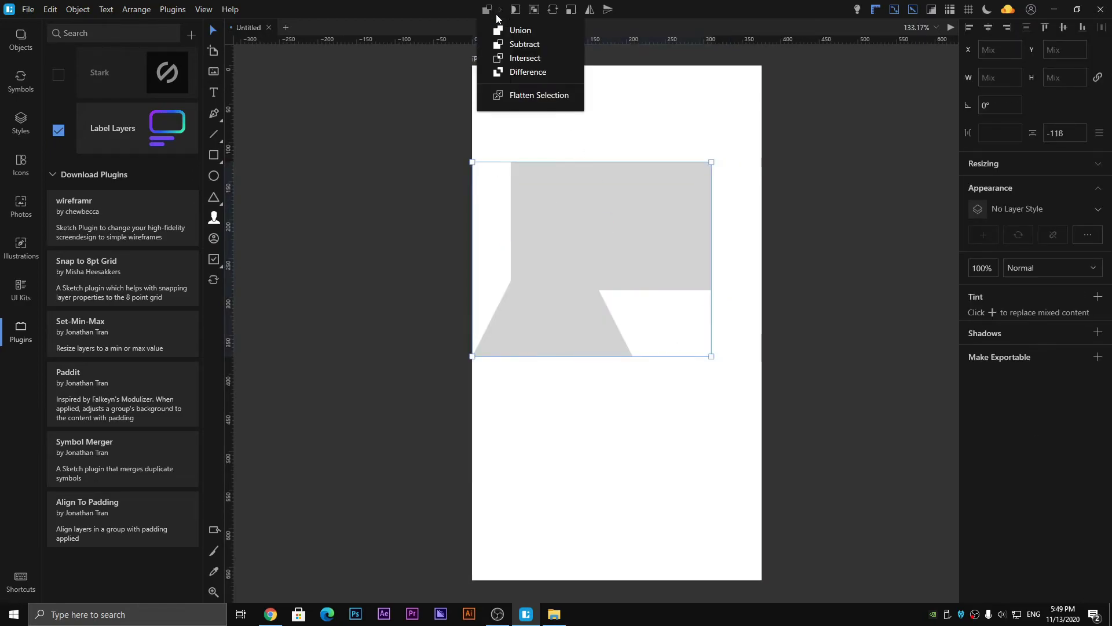
pyautogui.click(533, 59)
pyautogui.click(688, 189)
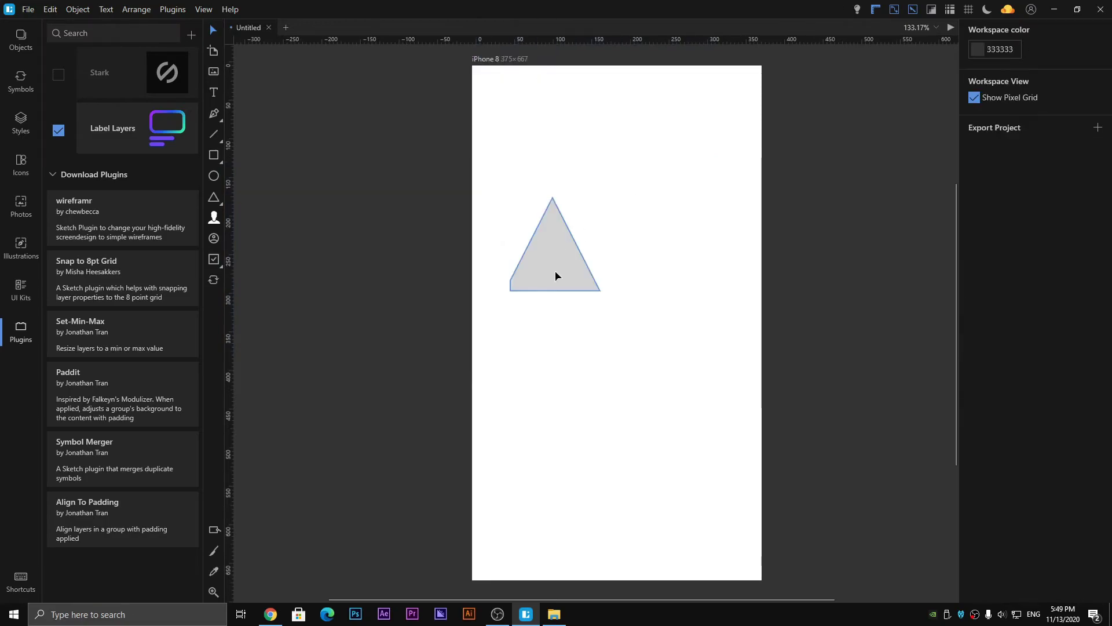
pyautogui.moveTo(555, 270); pyautogui.dragTo(588, 308)
pyautogui.click(658, 211)
pyautogui.moveTo(659, 211); pyautogui.dragTo(495, 392)
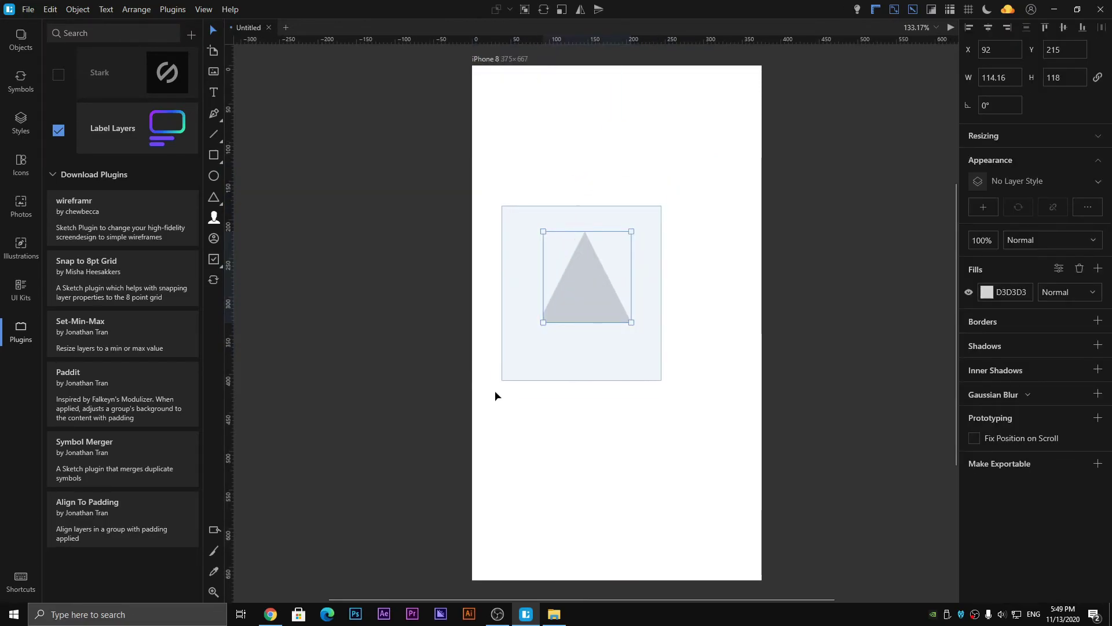
pyautogui.moveTo(564, 316); pyautogui.dragTo(539, 313)
pyautogui.moveTo(645, 203)
pyautogui.mouseDown()
pyautogui.moveTo(658, 203)
pyautogui.moveTo(647, 201)
pyautogui.mouseUp()
pyautogui.hotkey('ctrl', 'z')
pyautogui.hotkey('ctrl', 'z')
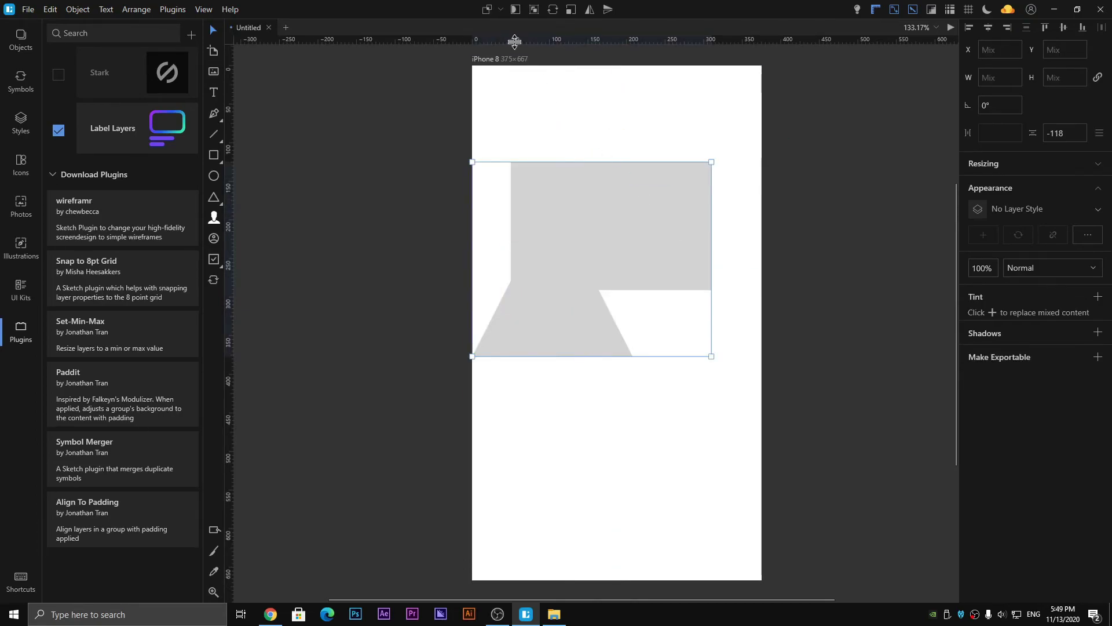
# Step: Combine the rectangle and triangle with Difference, then move and reselect the result
pyautogui.click(502, 10)
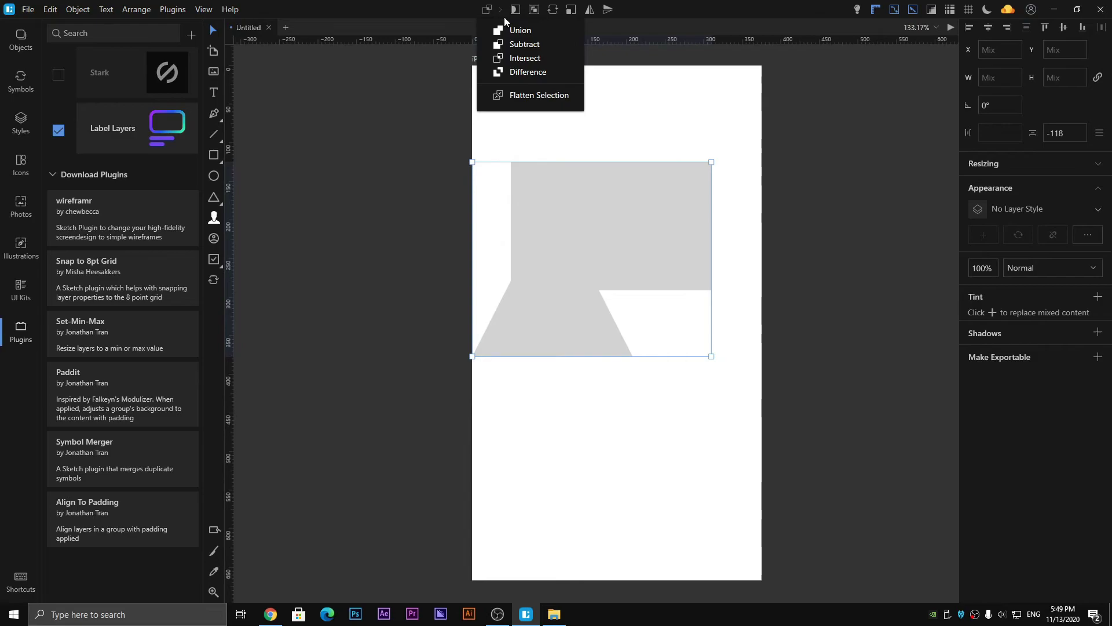
pyautogui.click(520, 75)
pyautogui.moveTo(610, 174); pyautogui.dragTo(635, 201)
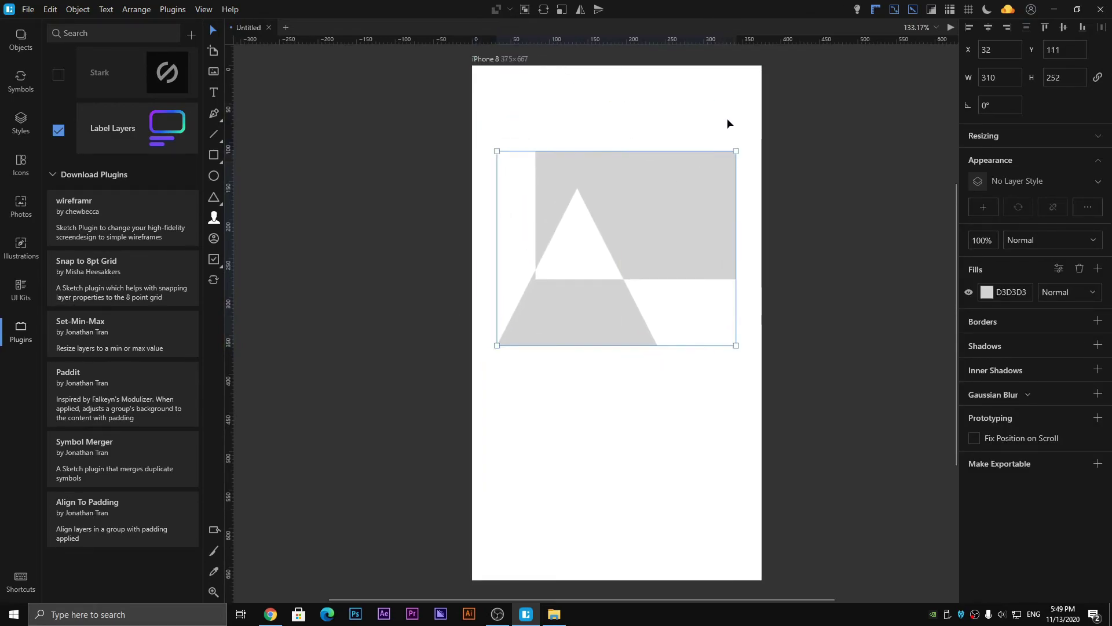
pyautogui.moveTo(727, 119); pyautogui.dragTo(500, 421)
pyautogui.click(656, 392)
pyautogui.moveTo(700, 232)
pyautogui.mouseDown()
pyautogui.moveTo(676, 265)
pyautogui.moveTo(700, 230)
pyautogui.mouseUp()
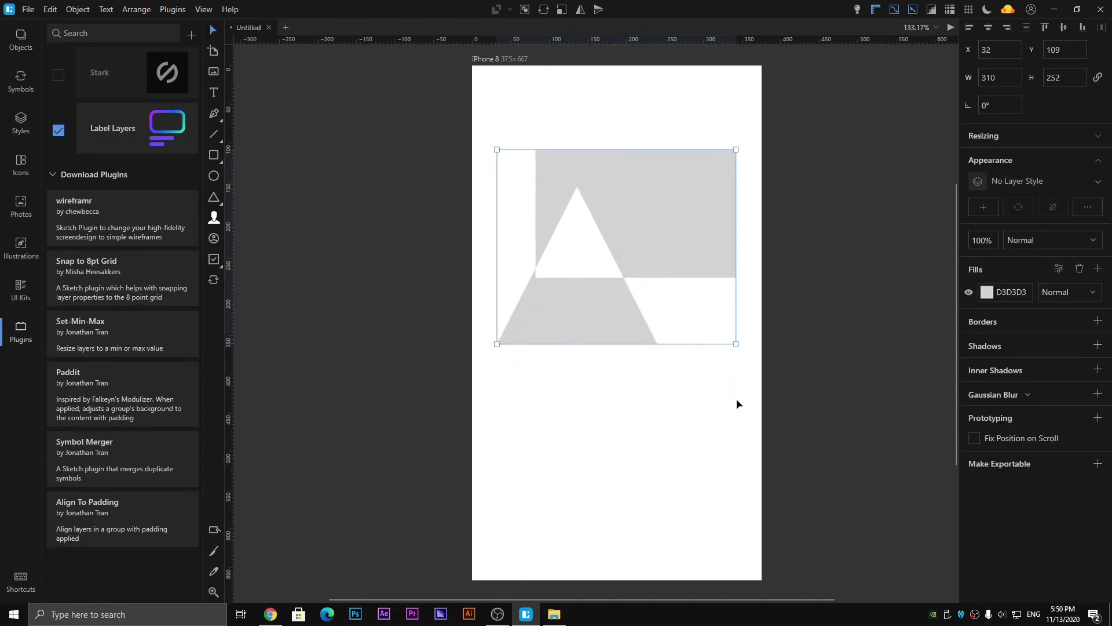
pyautogui.moveTo(741, 418); pyautogui.dragTo(542, 136)
# Step: Delete the combined shape and draw a new 226×161 rectangle on the artboard
pyautogui.press('Delete')
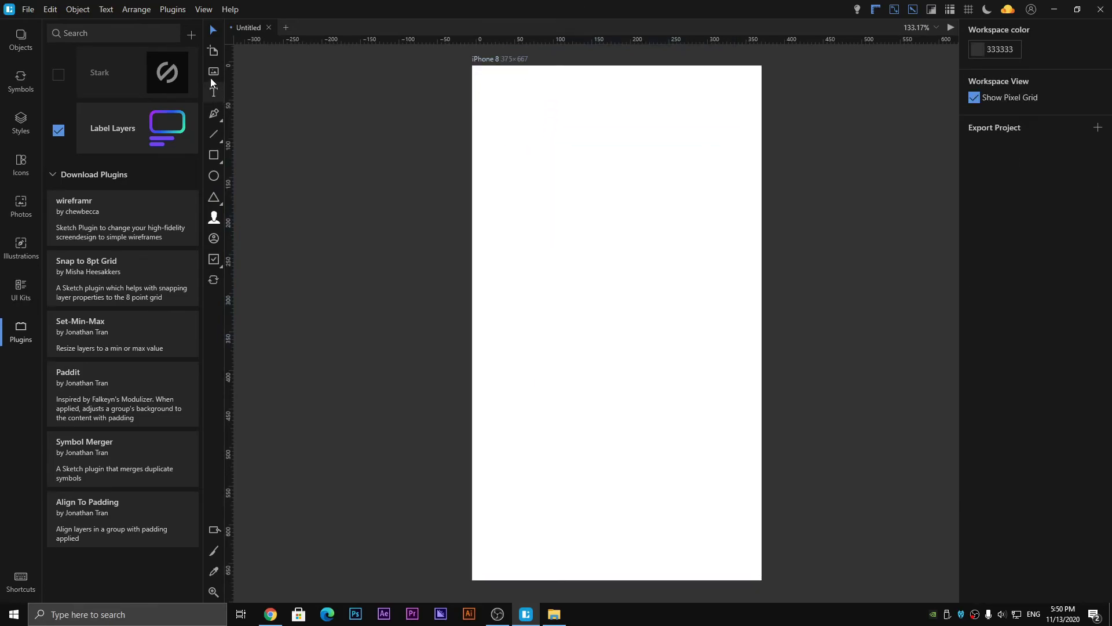
pyautogui.click(214, 154)
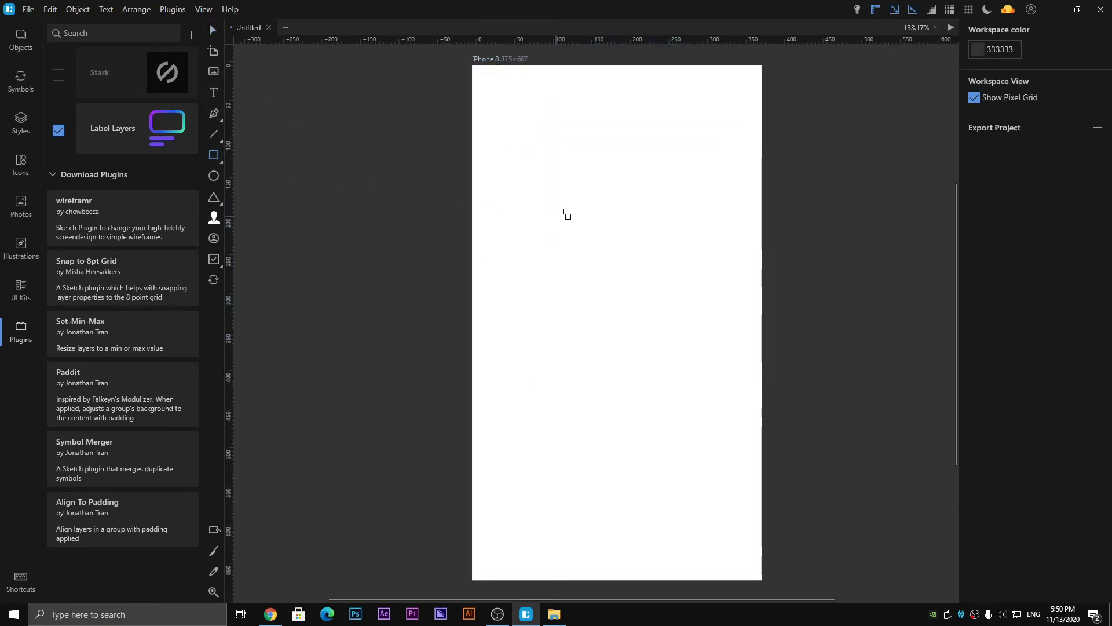
pyautogui.moveTo(540, 173); pyautogui.dragTo(714, 297)
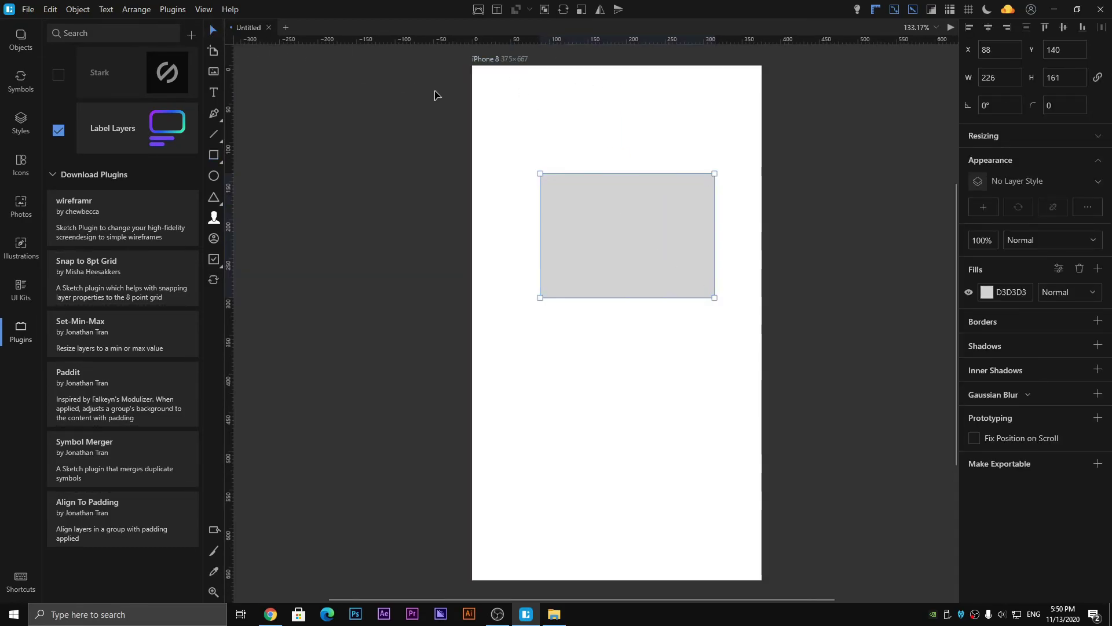
pyautogui.click(551, 136)
pyautogui.click(620, 179)
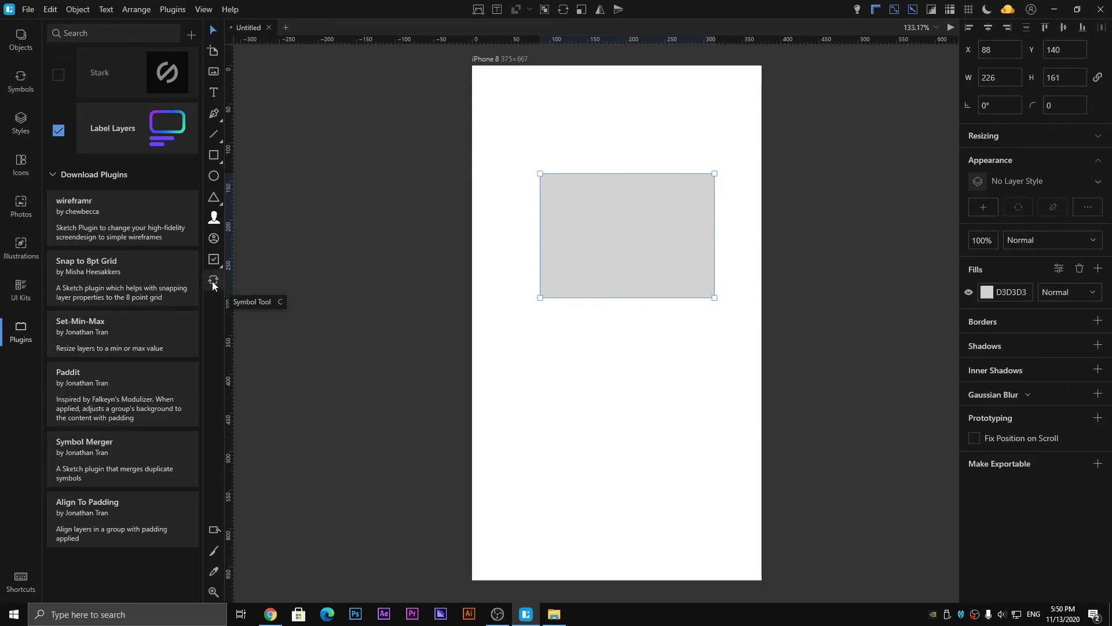
# Step: Nudge the width in the Scale settings with arrow keys, then cancel without scaling
pyautogui.click(581, 10)
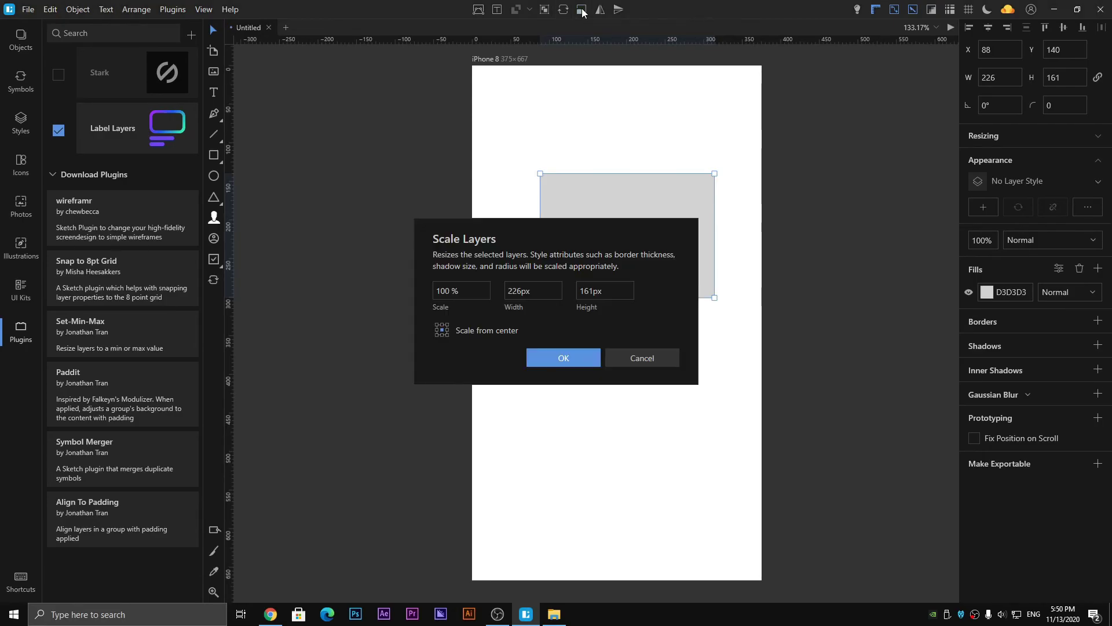
pyautogui.click(560, 294)
pyautogui.press('Up')
pyautogui.press('Up')
pyautogui.press('Up')
pyautogui.press('Up')
pyautogui.press('Up')
pyautogui.press('Up')
pyautogui.press('Up')
pyautogui.press('Up')
pyautogui.press('Up')
pyautogui.press('Up')
pyautogui.press('Up')
pyautogui.press('Up')
pyautogui.press('Up')
pyautogui.press('Up')
pyautogui.press('Up')
pyautogui.press('Up')
pyautogui.press('Up')
pyautogui.press('Up')
pyautogui.press('Up')
pyautogui.press('Up')
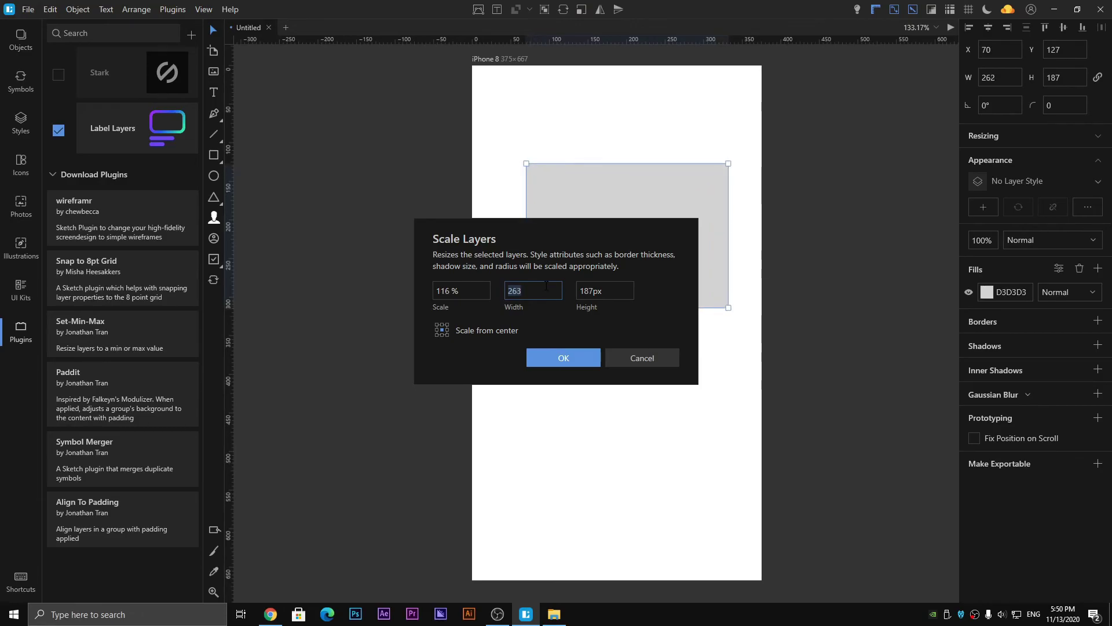
pyautogui.press('Down')
pyautogui.press('Down')
pyautogui.press('Down')
pyautogui.press('Down')
pyautogui.press('Down')
pyautogui.press('Down')
pyautogui.press('Down')
pyautogui.press('Down')
pyautogui.press('Down')
pyautogui.press('Down')
pyautogui.press('Down')
pyautogui.press('Down')
pyautogui.press('Down')
pyautogui.press('Down')
pyautogui.press('Down')
pyautogui.press('Down')
pyautogui.press('Down')
pyautogui.press('Down')
pyautogui.press('Down')
pyautogui.press('Down')
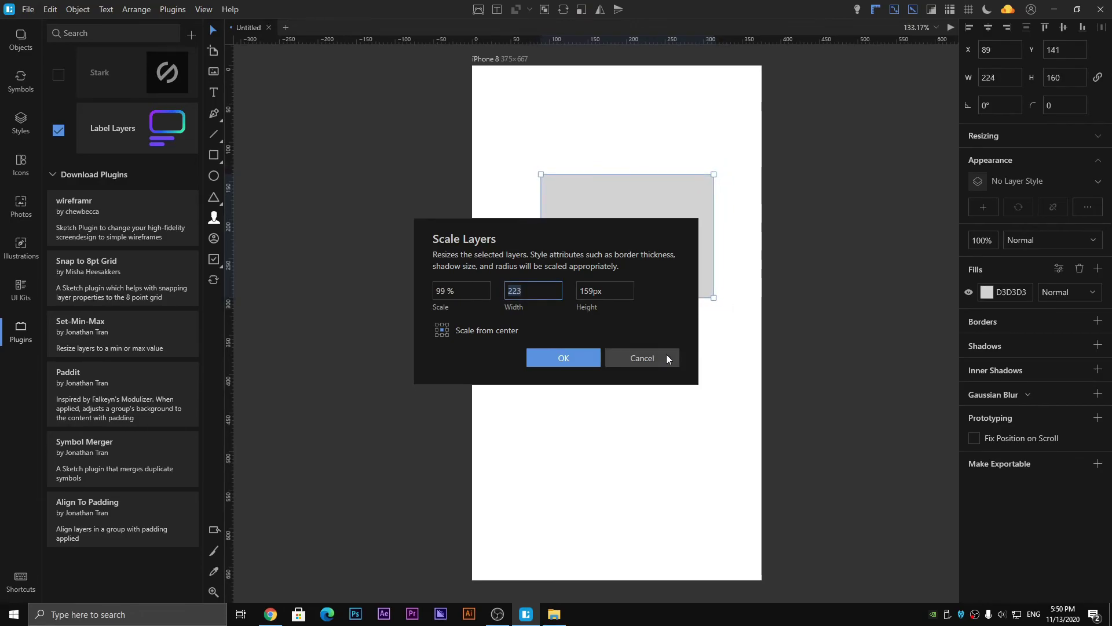
pyautogui.press('Down')
pyautogui.click(667, 357)
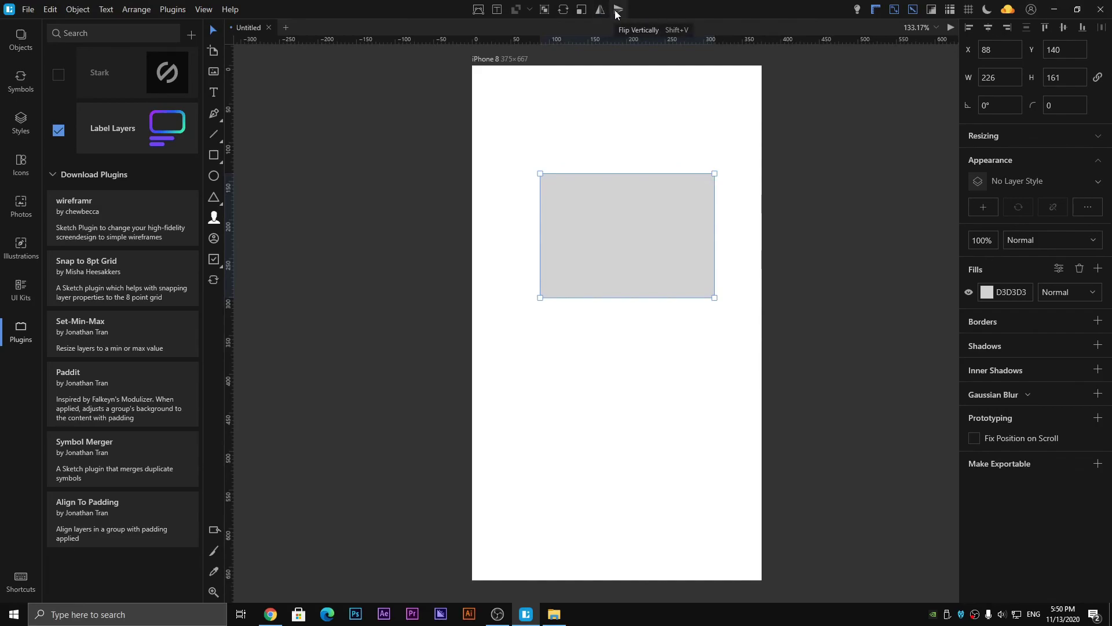
# Step: Delete the rectangle and draw a triangle, rotated to -50°, in the artboard's upper half
pyautogui.moveTo(622, 235); pyautogui.dragTo(576, 211)
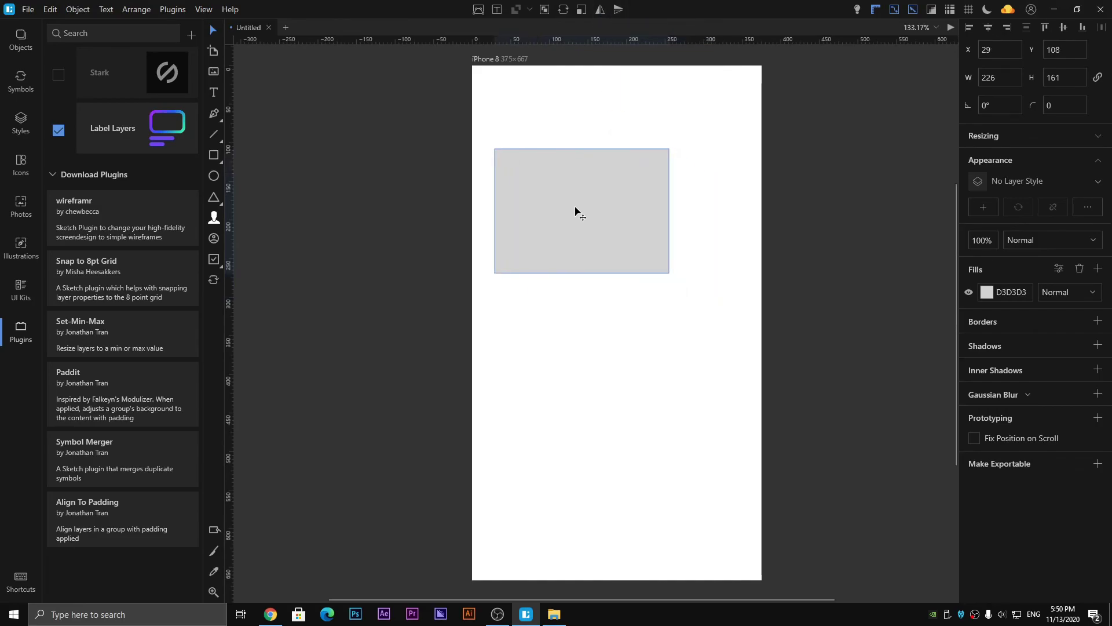
pyautogui.press('Delete')
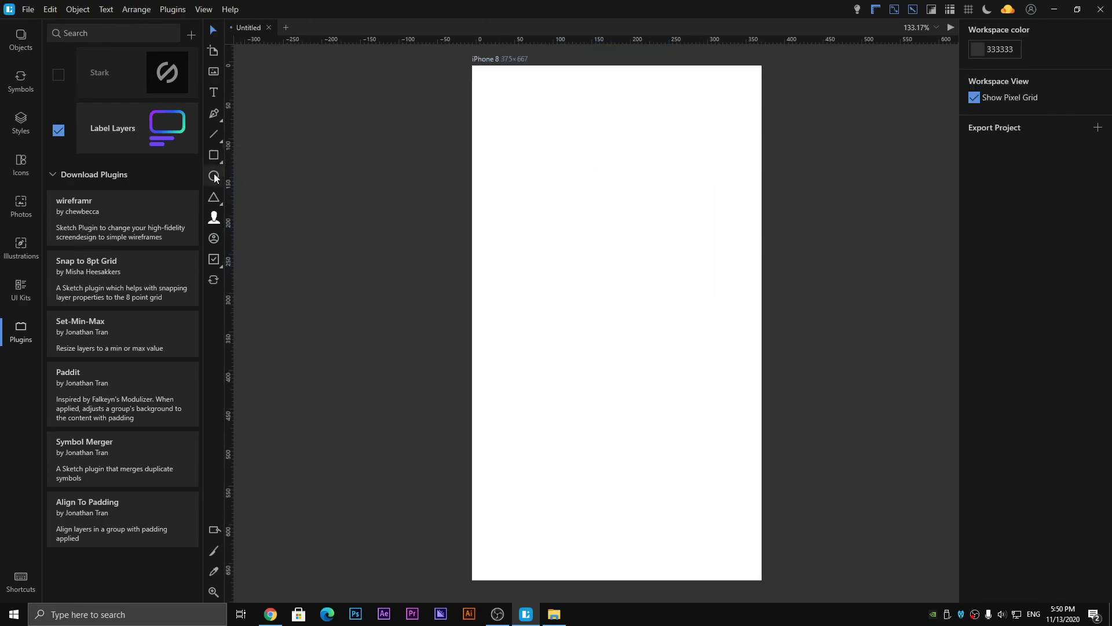
pyautogui.click(214, 197)
pyautogui.moveTo(507, 200); pyautogui.dragTo(688, 211)
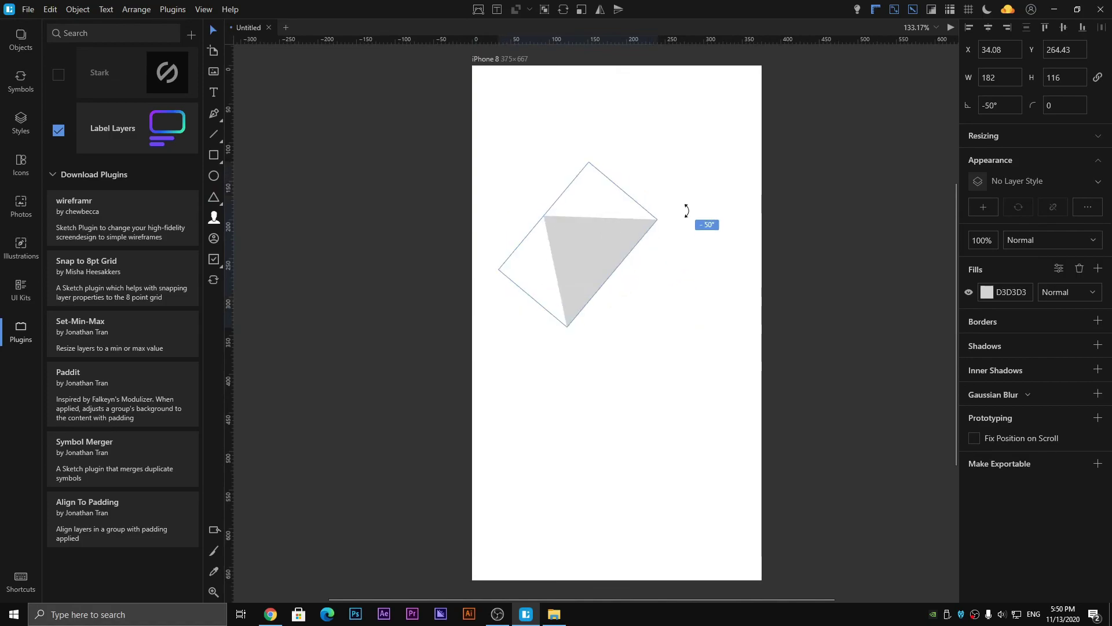
# Step: Flip the triangle horizontally twice and vertically twice, then delete it
pyautogui.click(575, 111)
pyautogui.click(598, 212)
pyautogui.click(600, 10)
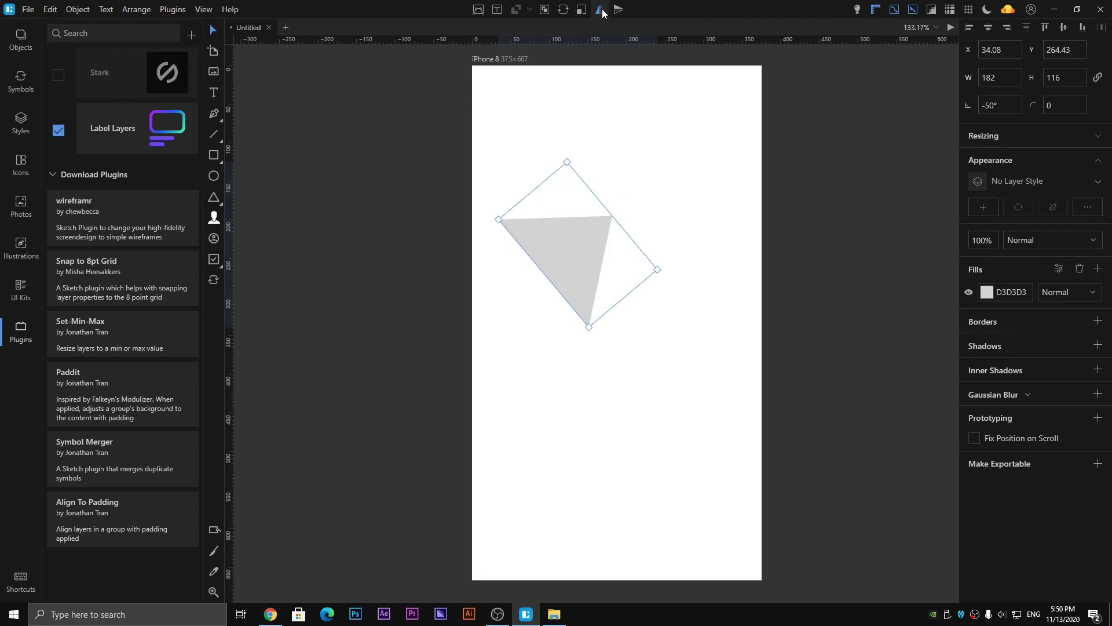
pyautogui.click(601, 11)
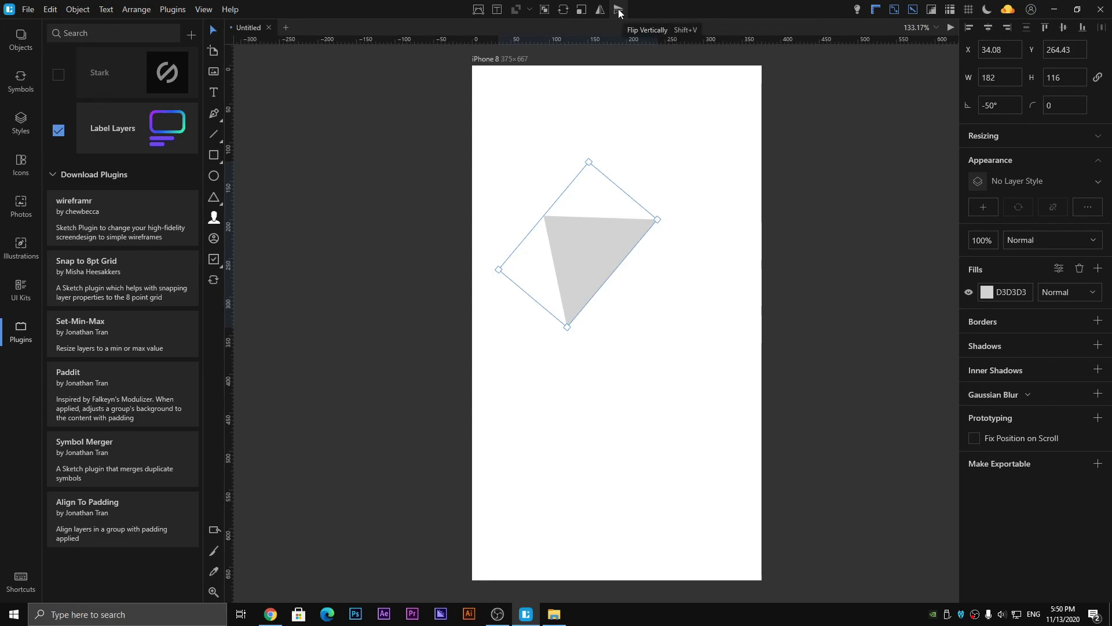
pyautogui.click(618, 10)
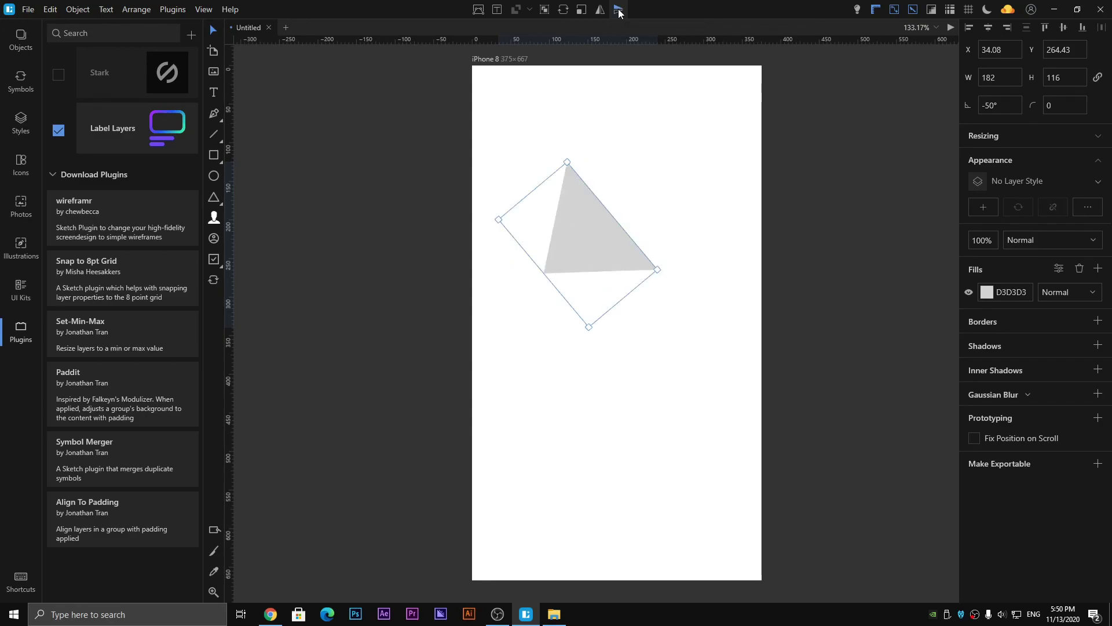
pyautogui.click(619, 10)
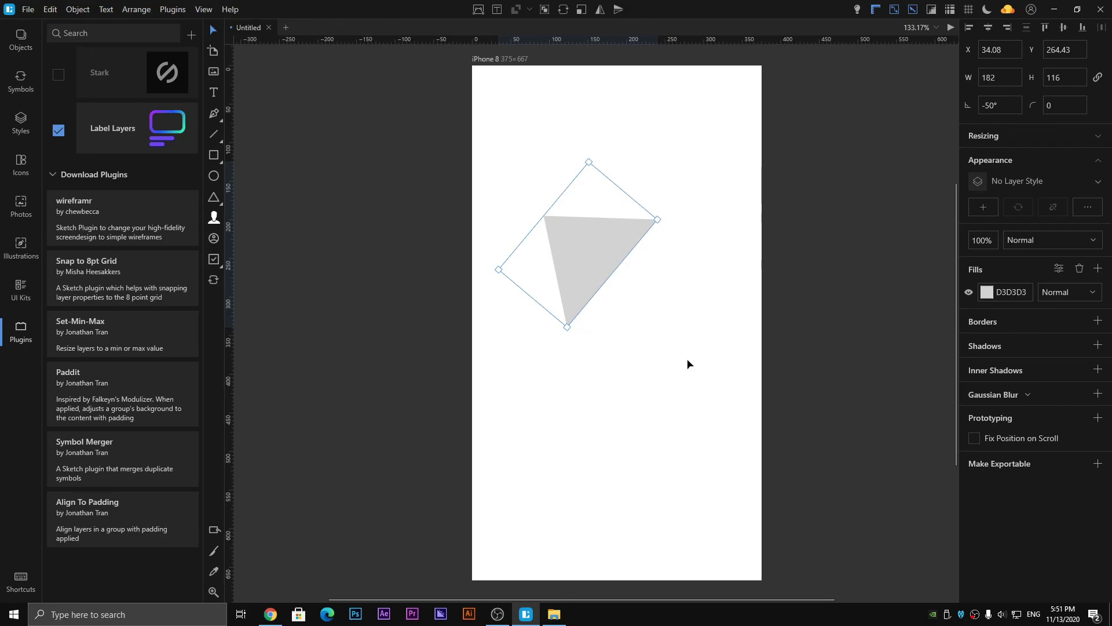
pyautogui.press('Delete')
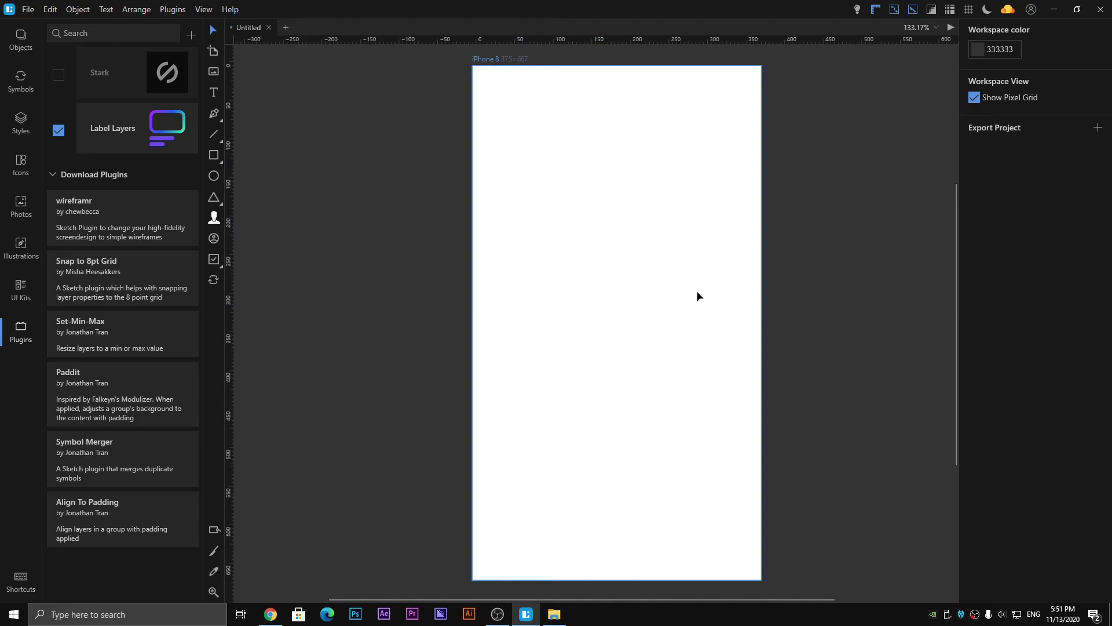